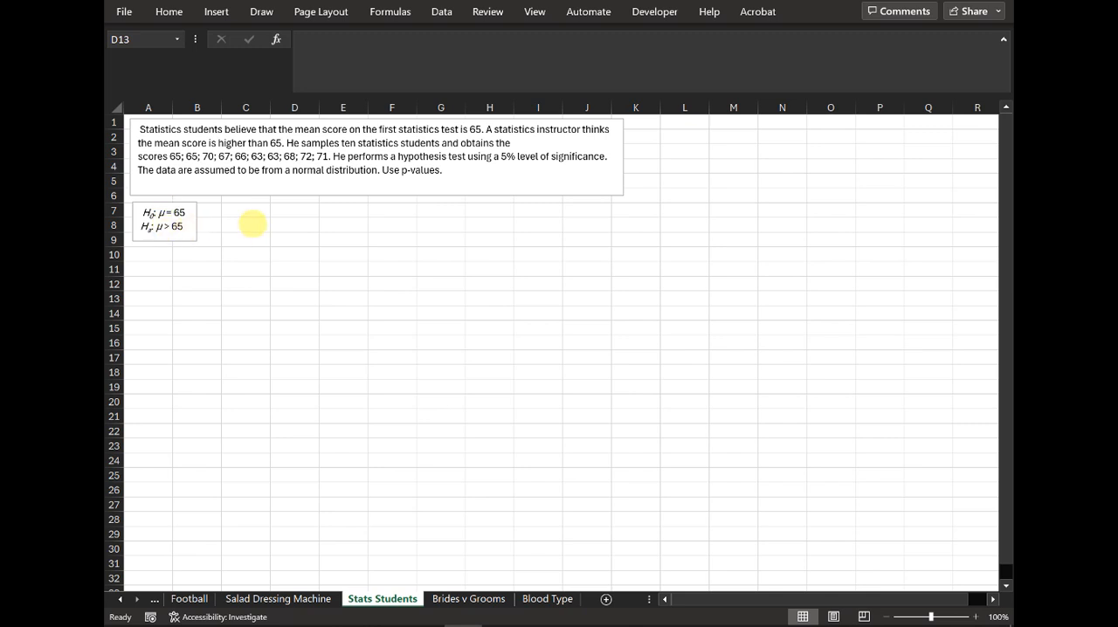
Step: Enter the heading Data in C7 and the label Mean in C8, with the value 65 in D8
click(256, 223)
click(260, 207)
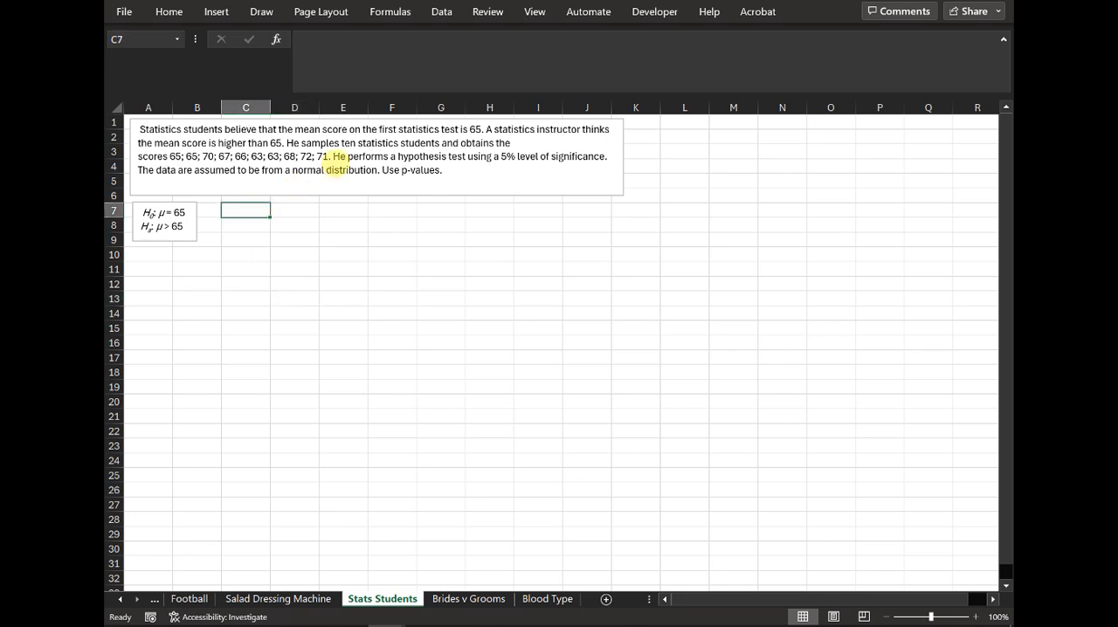
text(Data)
key(Return)
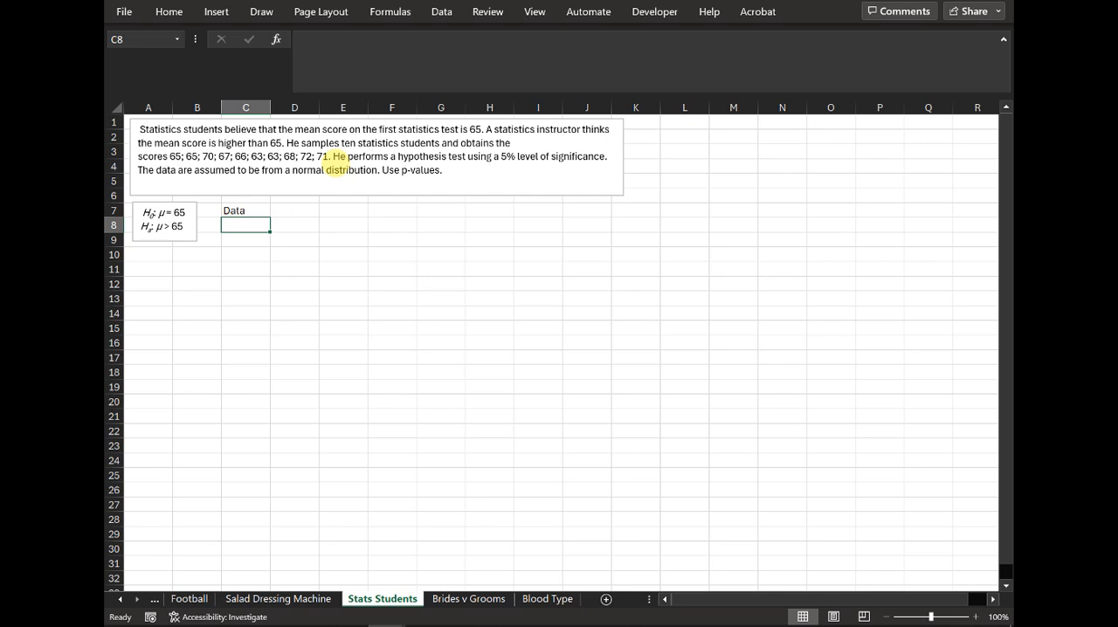
text(Mean)
key(Tab)
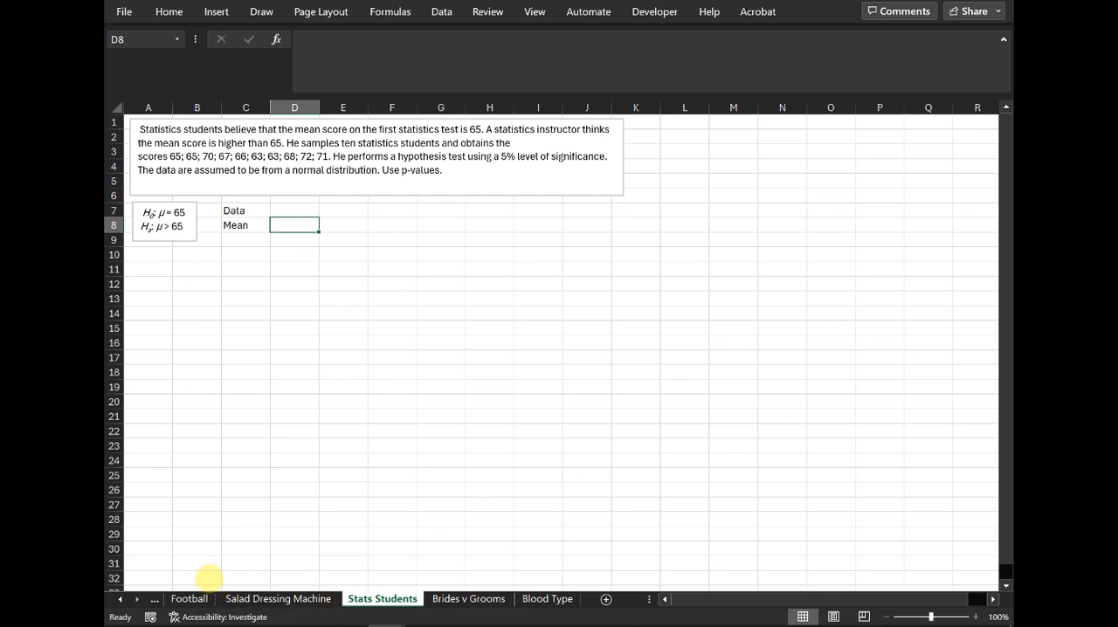
text(65)
key(Return)
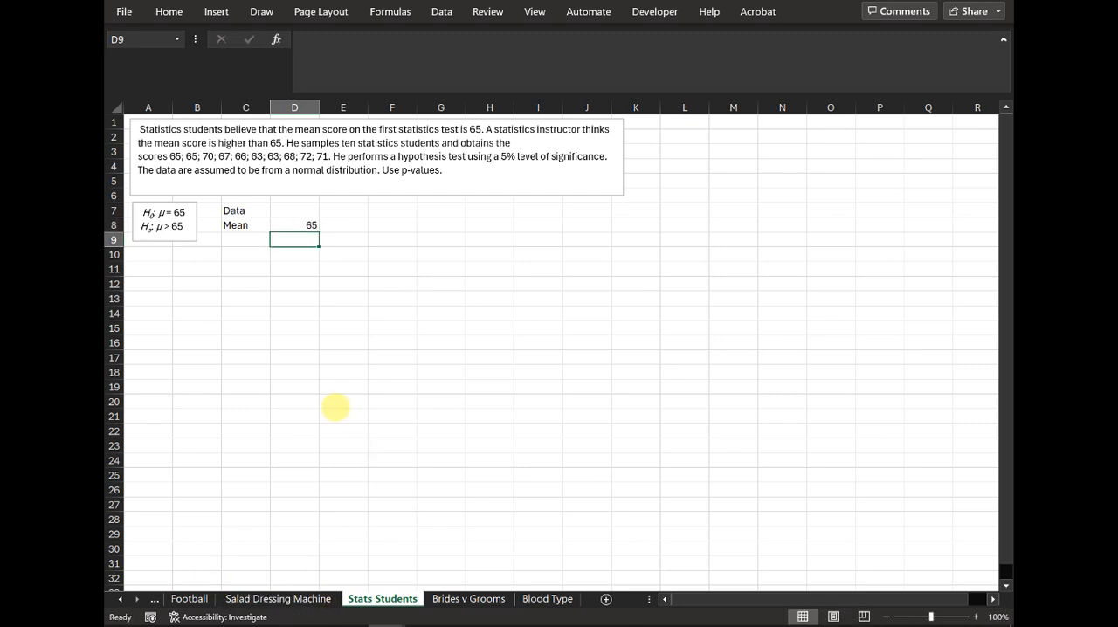
Step: Label C9 as Std Dev (s) and widen column C to fit the label
key(Left)
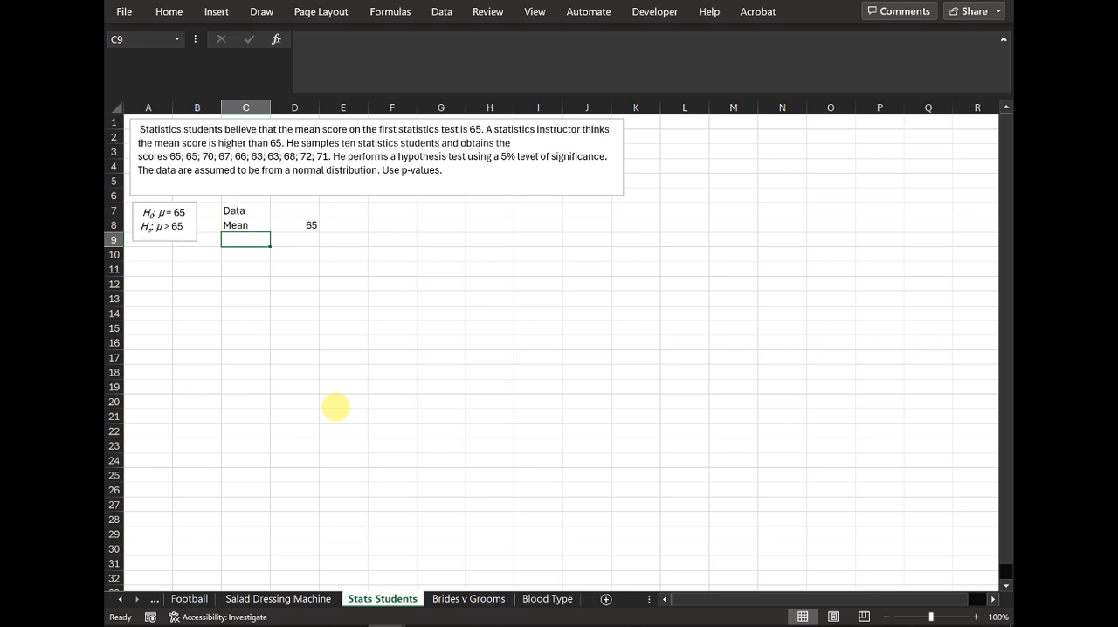
text(Std Dev)
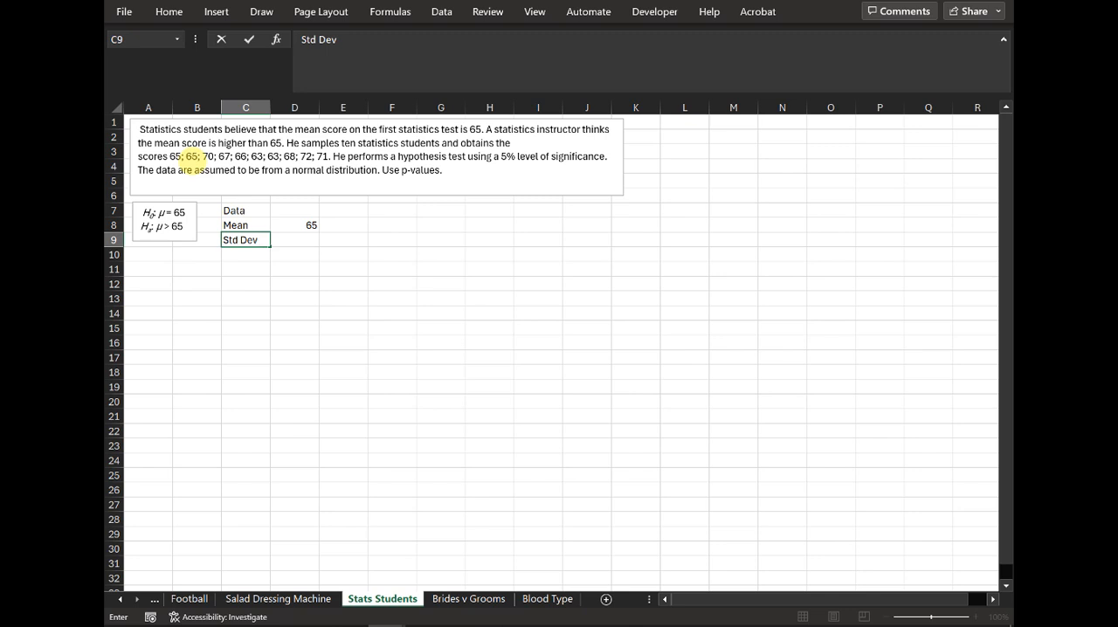
text((s))
key(Return)
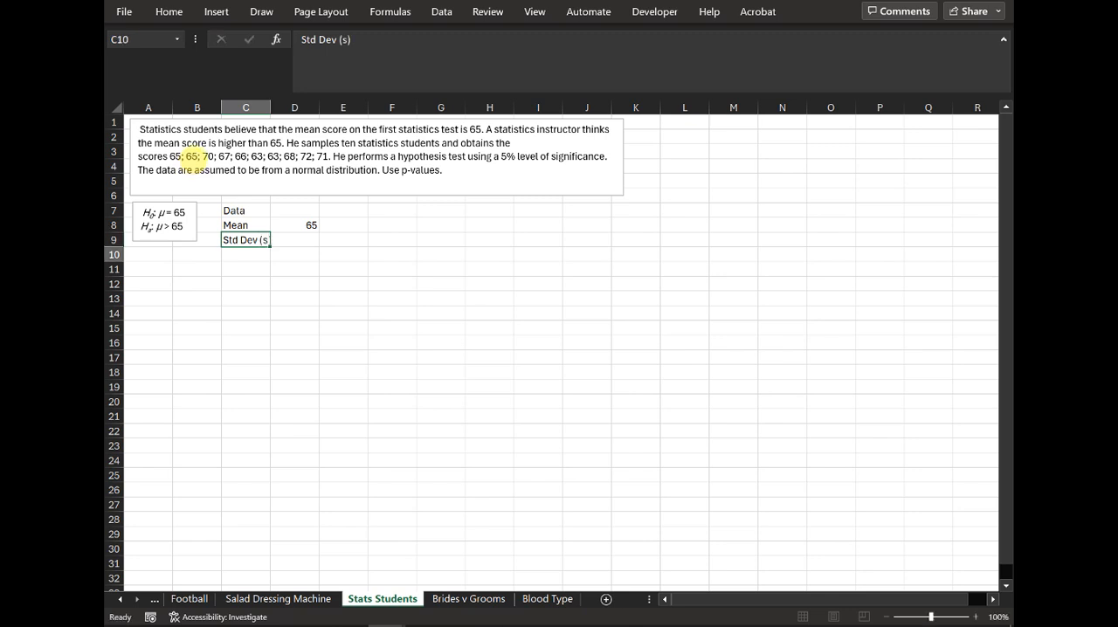
drag(271, 107, 279, 107)
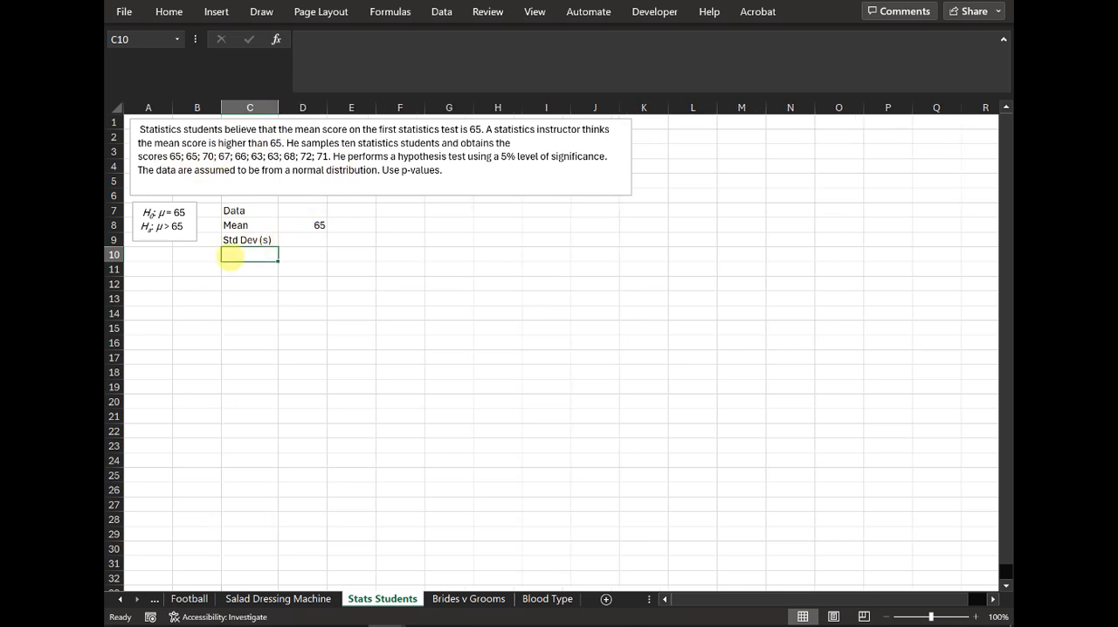
Step: Enter the scores 65, 65, 70, 67, 66, 63, 68, 72 and 71 down column A, starting in A11
click(151, 272)
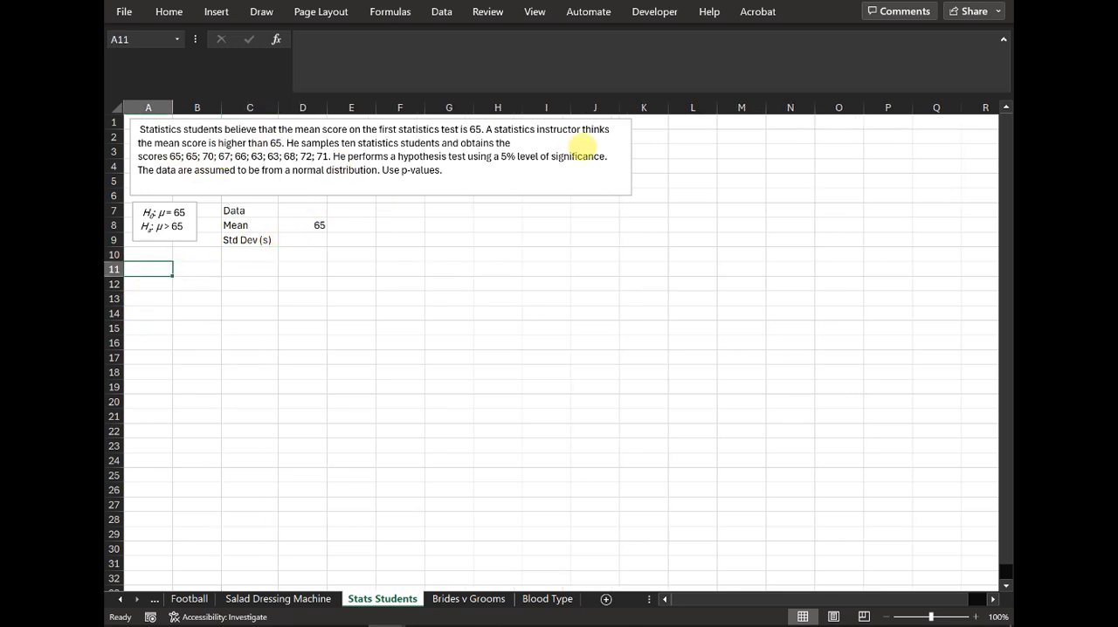
text(65)
key(Return)
text(65)
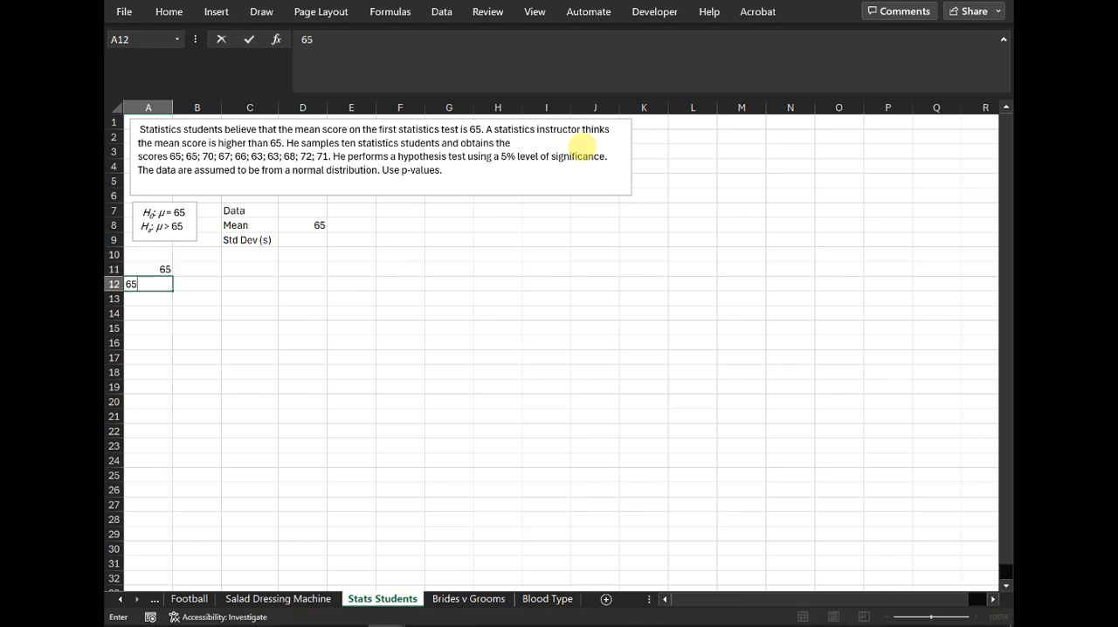
key(Return)
text(70)
key(Return)
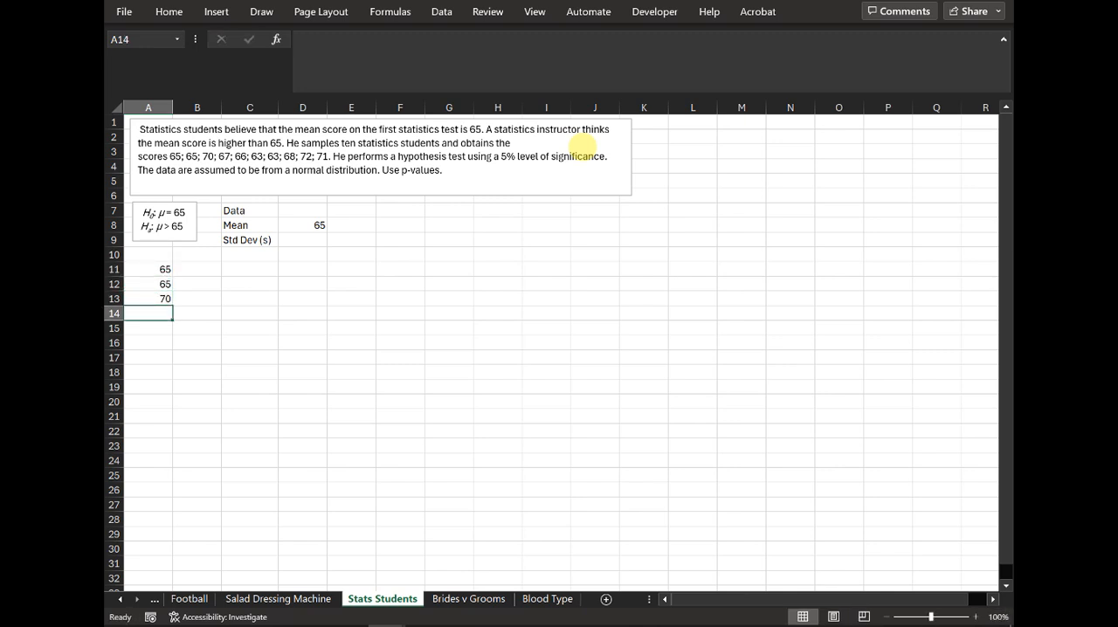
text(67)
key(Return)
text(66)
key(Return)
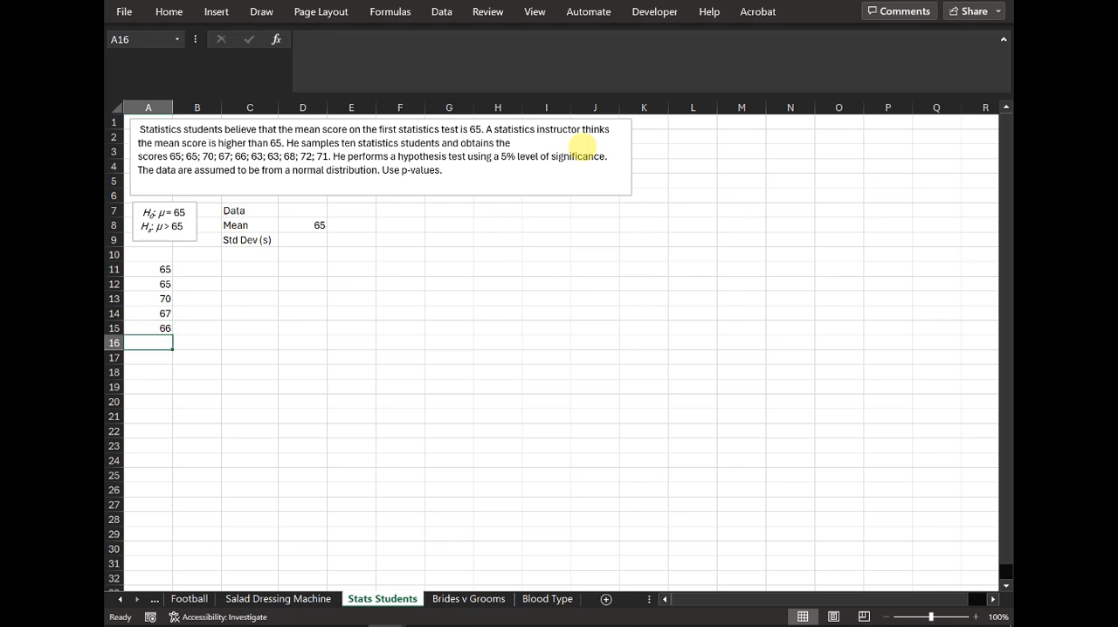
text(63)
key(Return)
text(68)
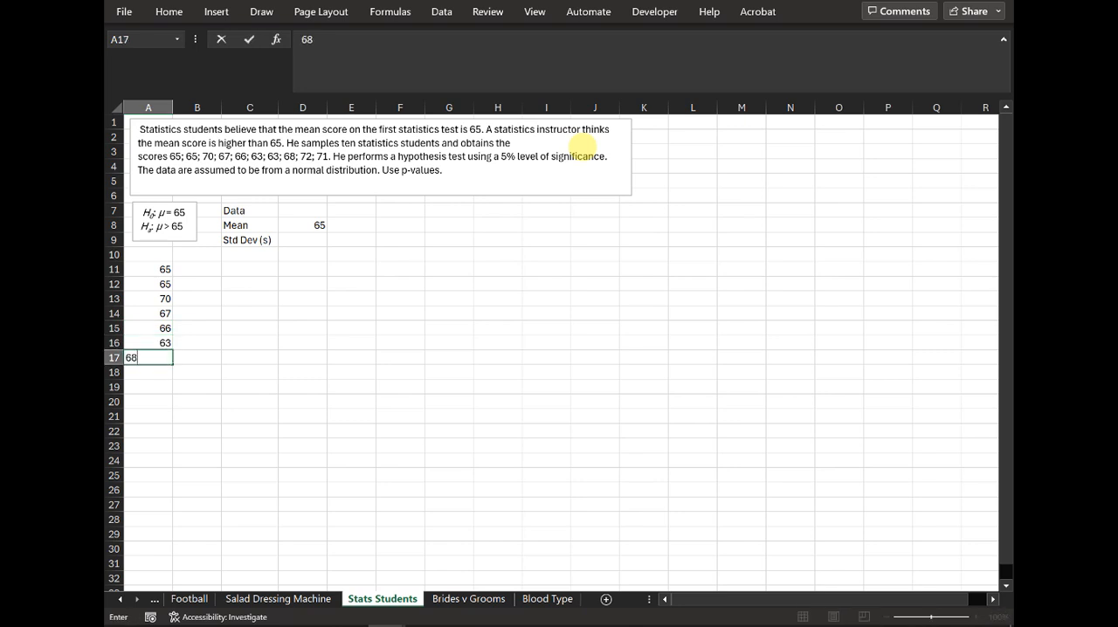
key(Return)
text(72)
key(Return)
text(71)
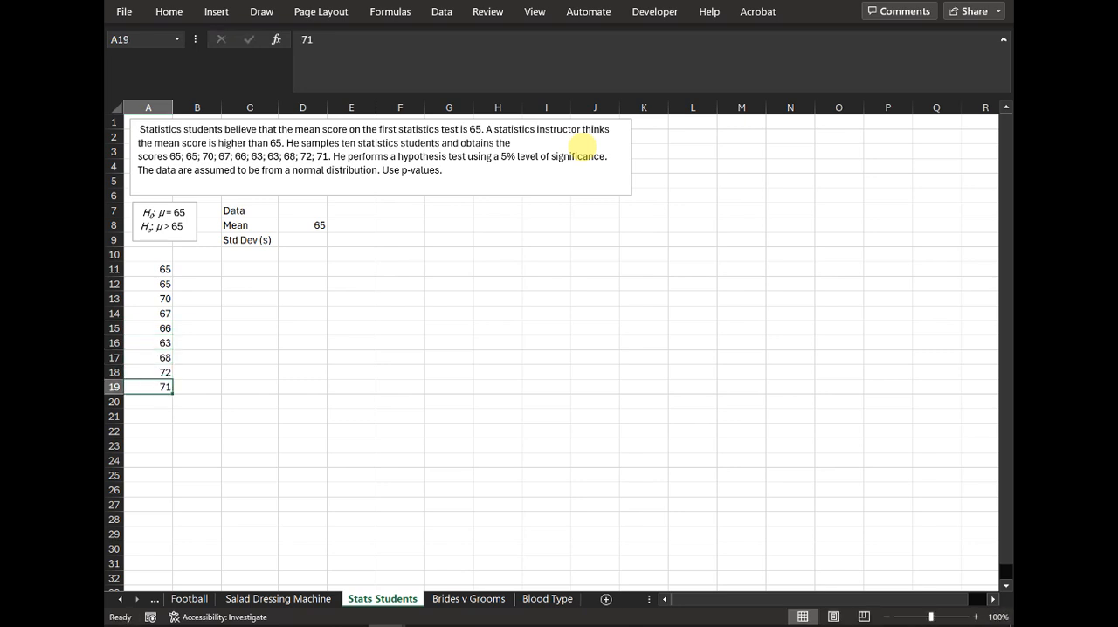
key(Return)
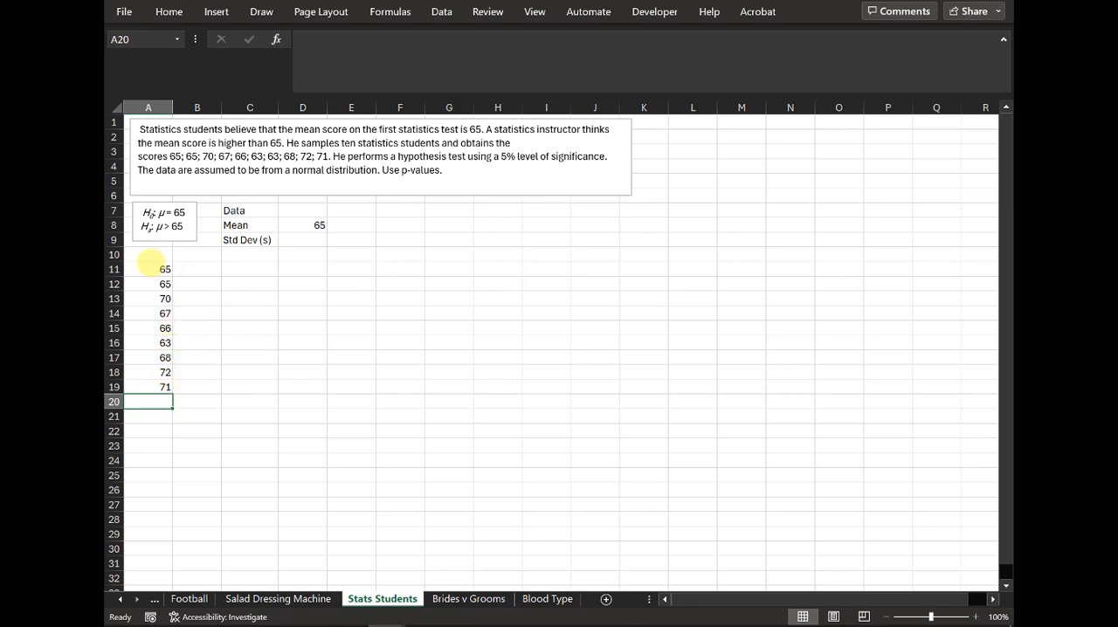
Step: Shift the scores 68, 72 and 71 down one row, enter the missing 63 in A17, and check the selection's count
drag(149, 269, 150, 387)
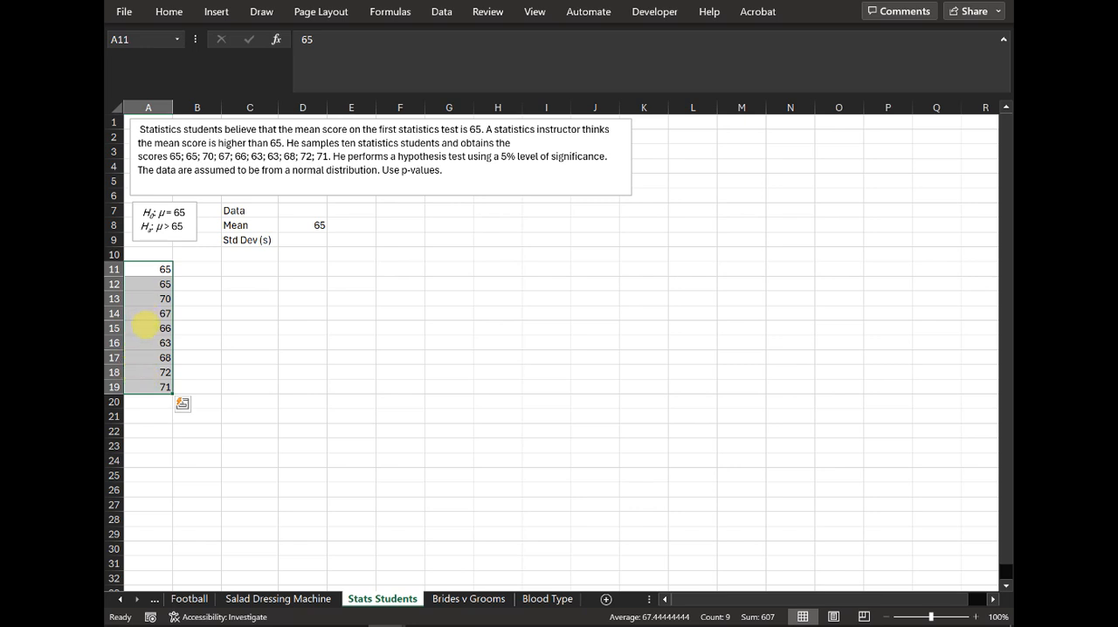
mouse_move(147, 357)
mouse_down()
mouse_move(148, 386)
mouse_move(149, 357)
mouse_move(149, 370)
mouse_up()
click(151, 355)
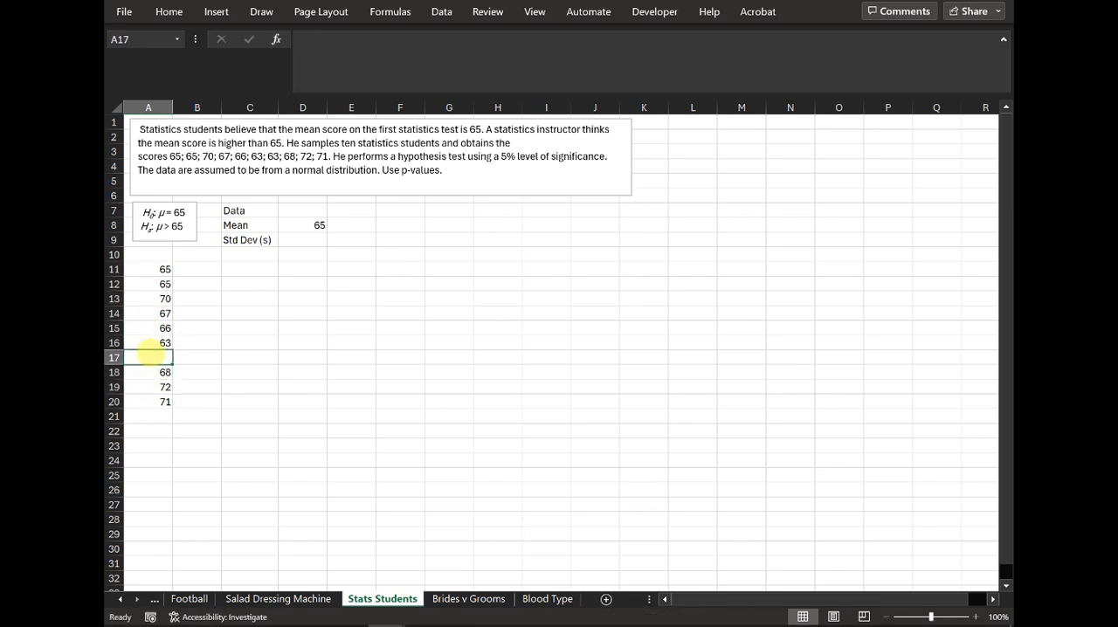
text(63)
key(Return)
click(350, 431)
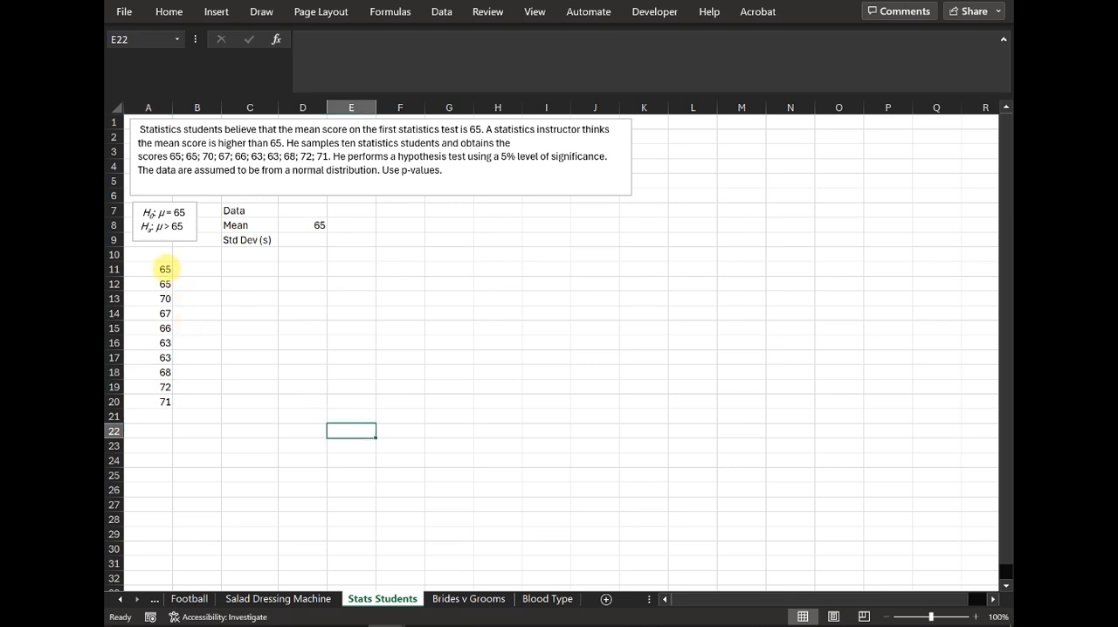
drag(165, 269, 166, 403)
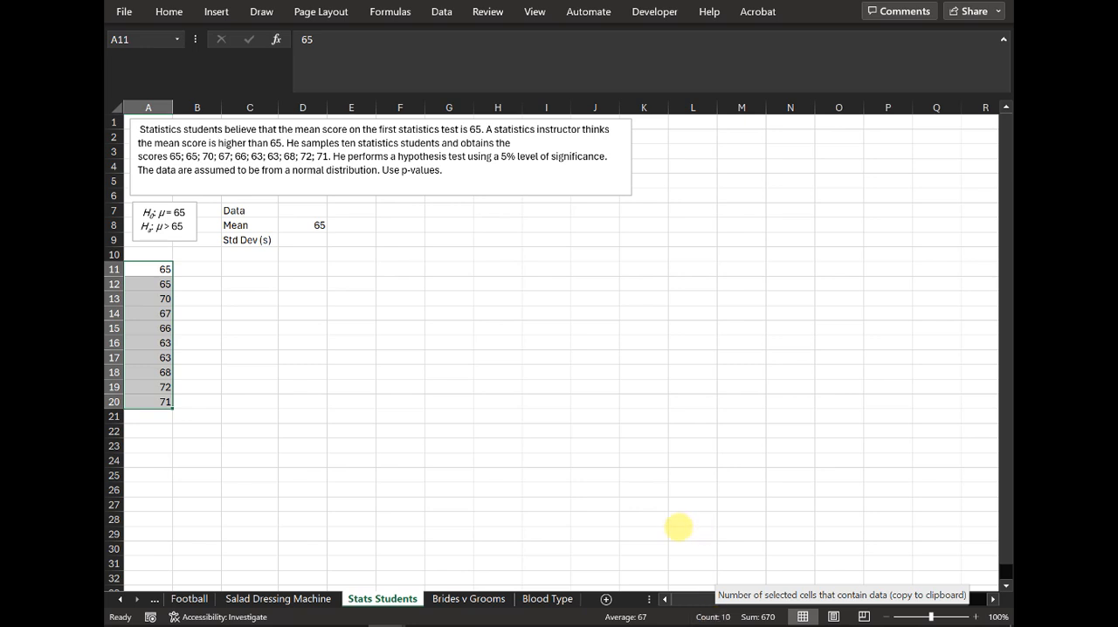
Step: Calculate the sample standard deviation of A11:A20 in D9 with STDEV.S
click(322, 240)
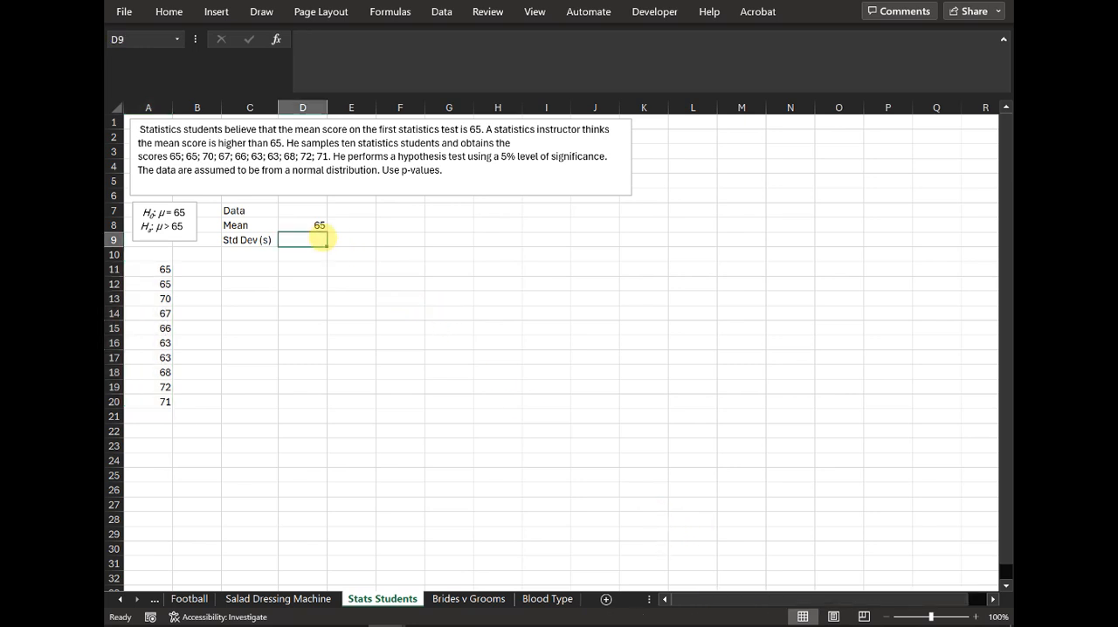
text(=std)
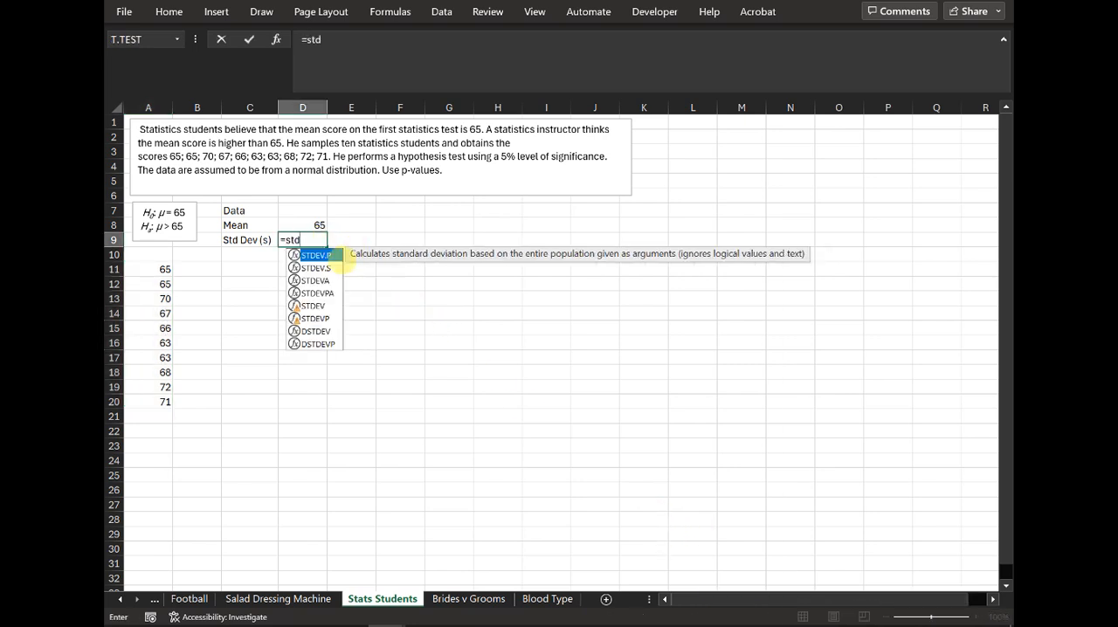
key(Down)
key(Tab)
drag(158, 268, 154, 402)
key(Return)
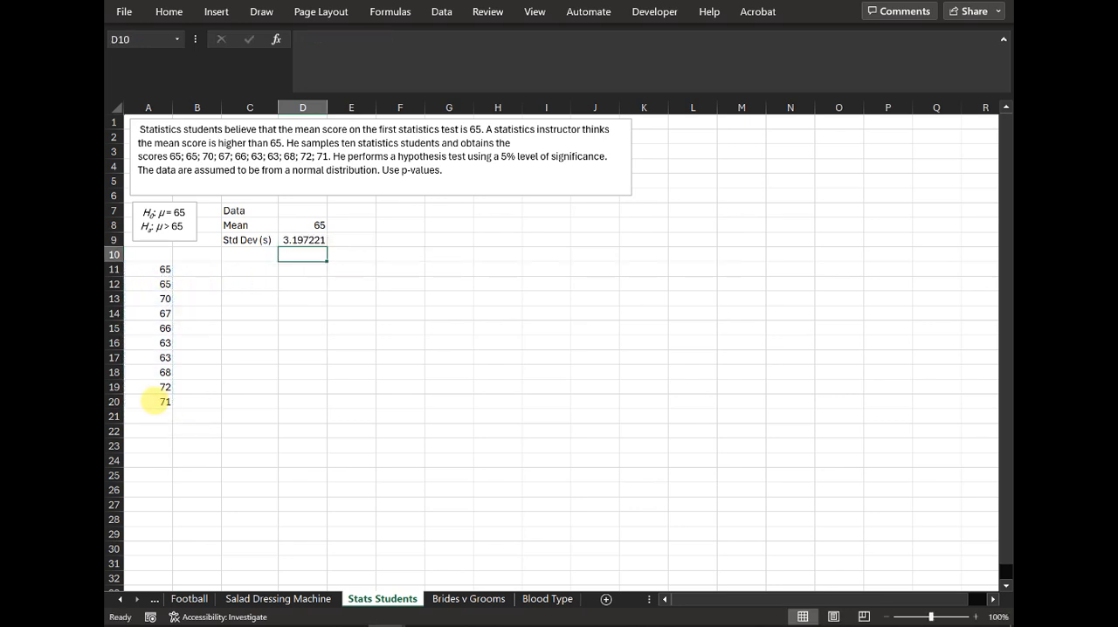
Step: Add the label n in C10 with the sample size 10 in D10
key(Left)
text(n)
key(Tab)
text(10)
key(Return)
Step: Add the label x in C11 and calculate the average of A11:A20 in D11
text(x)
key(Tab)
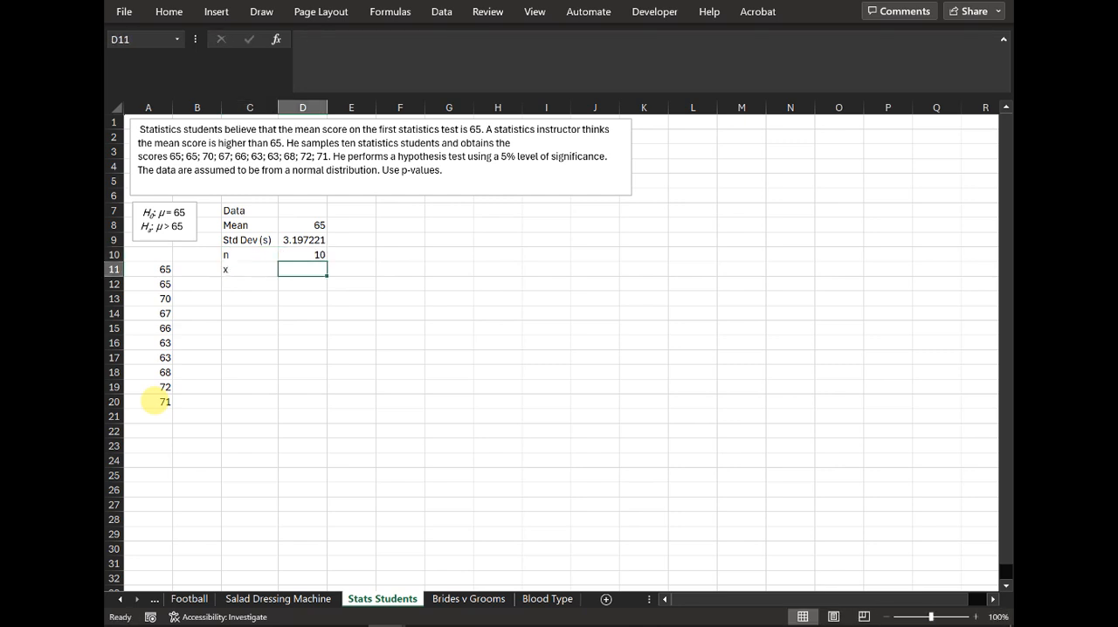
text(=averg)
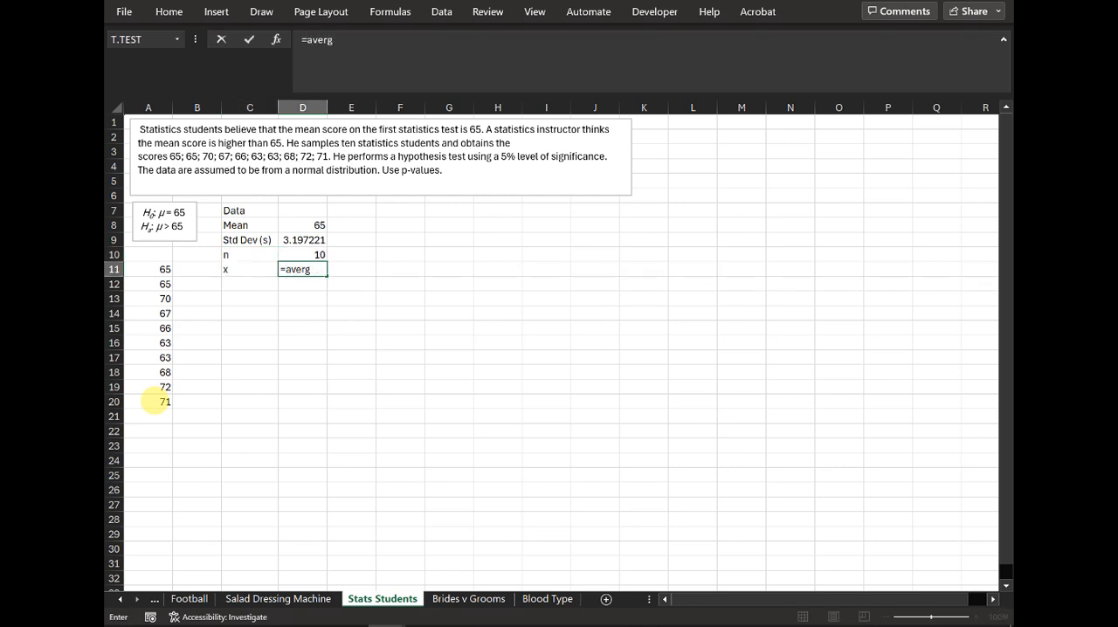
key(BackSpace)
text(age()
drag(145, 269, 164, 402)
text())
key(Return)
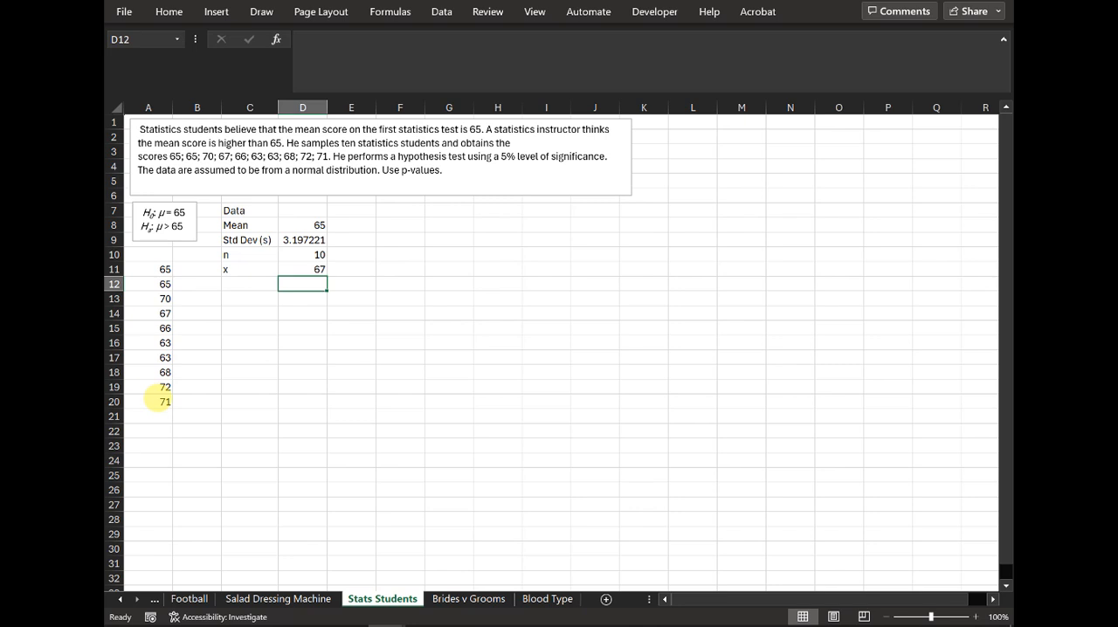
Step: Enter the heading Distribution of Means in F7, with the labels Mean, Std Dev and Test Stat below it in F8:F10
key(Up)
key(Up)
key(Up)
key(Up)
key(Up)
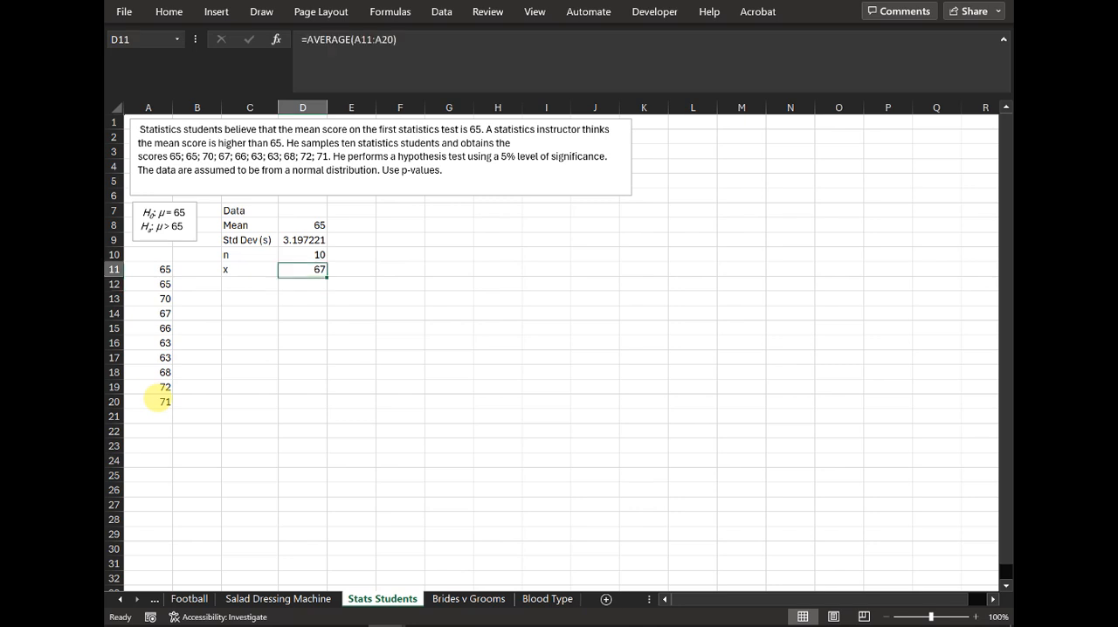
key(Right)
key(Right)
text(D)
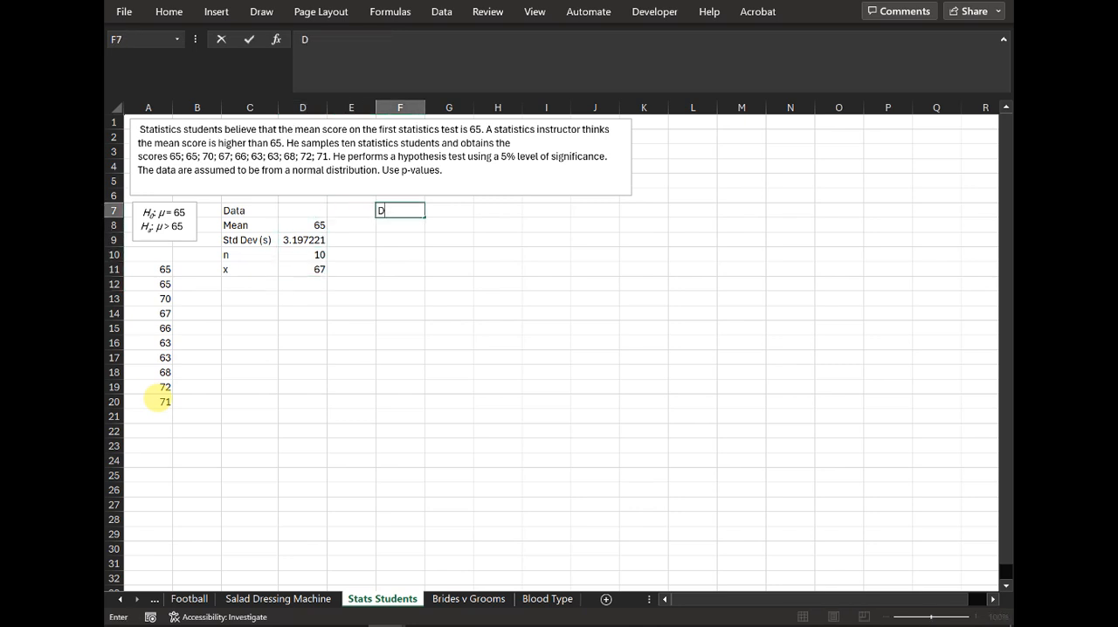
text(istribution of Means)
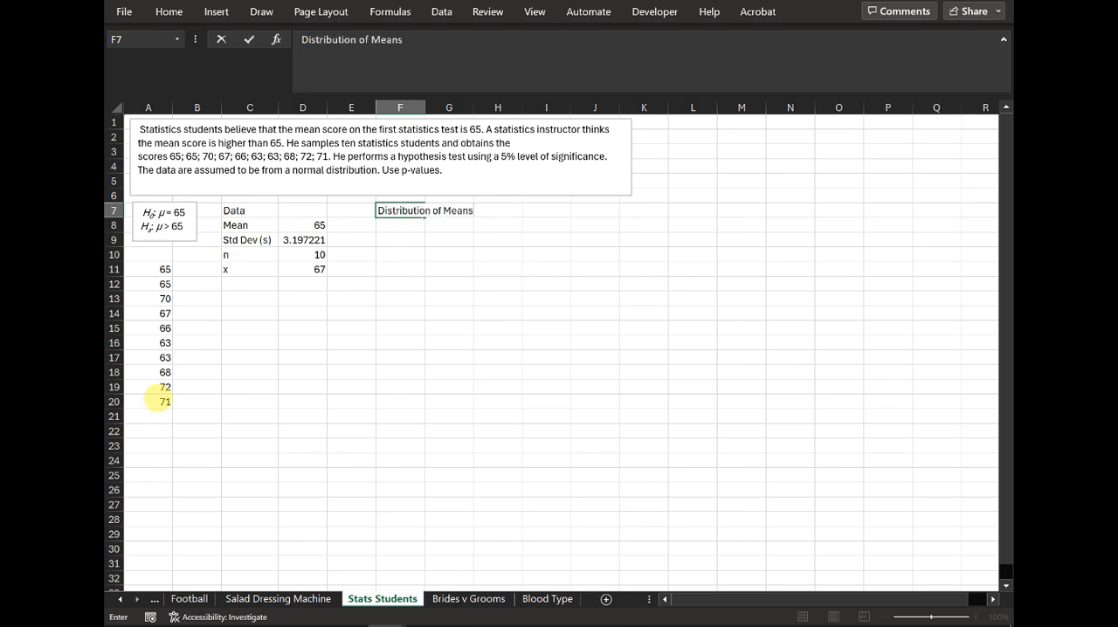
key(Return)
text(Mean)
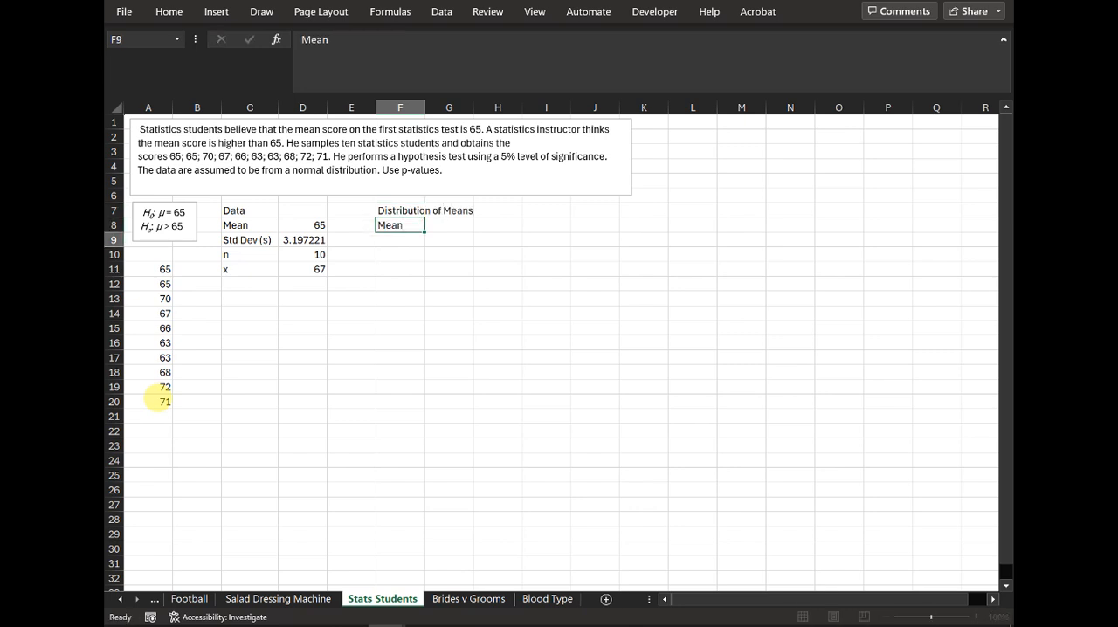
key(Return)
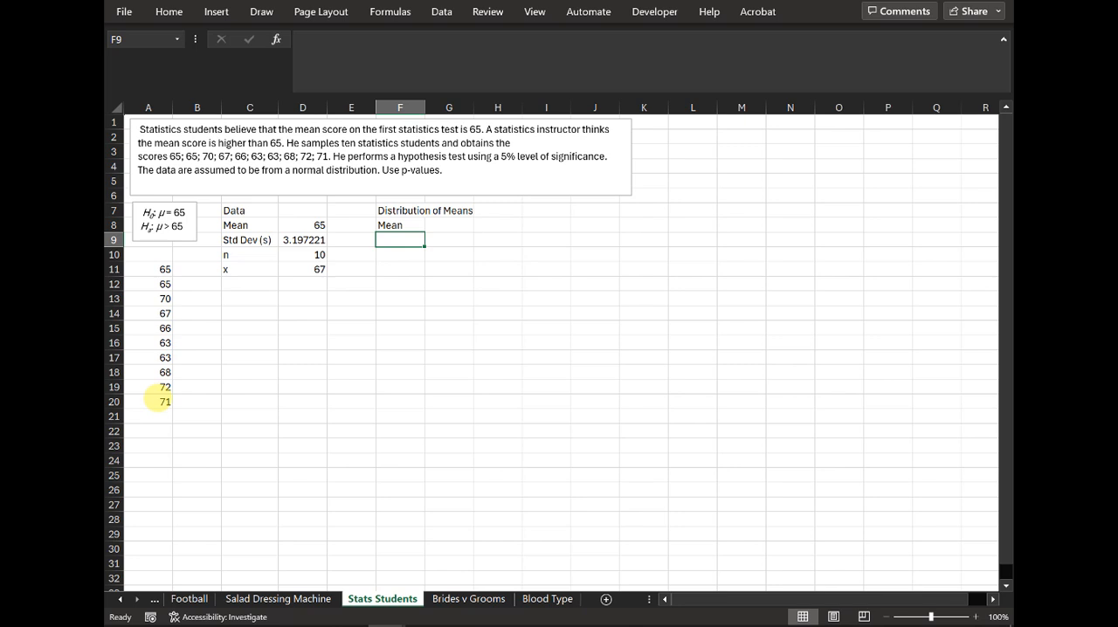
text(Std Dev)
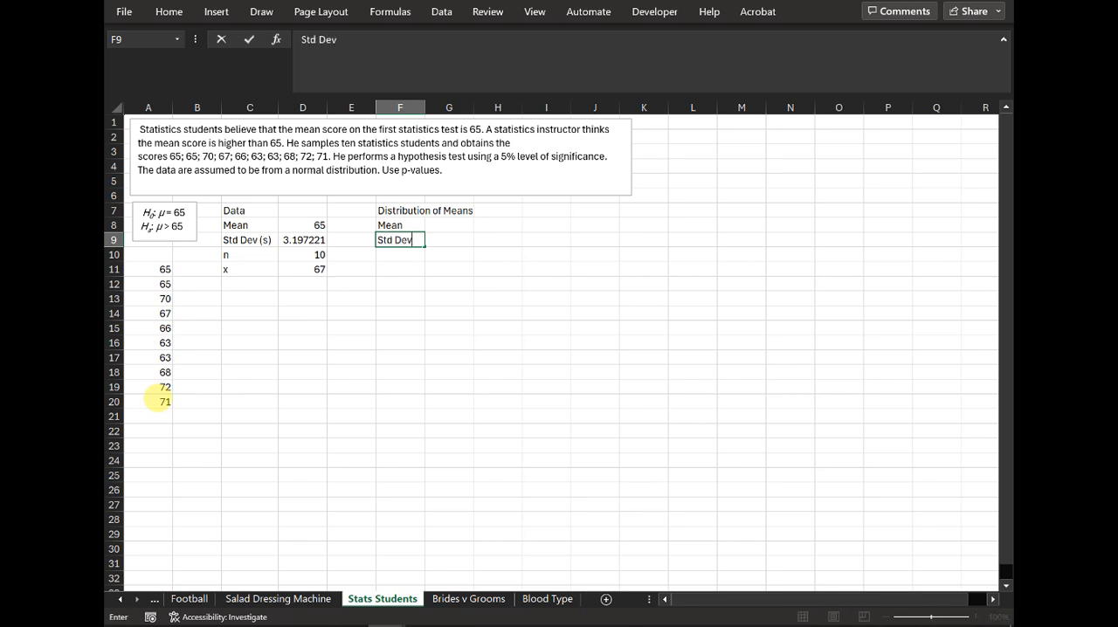
key(Return)
text(Test)
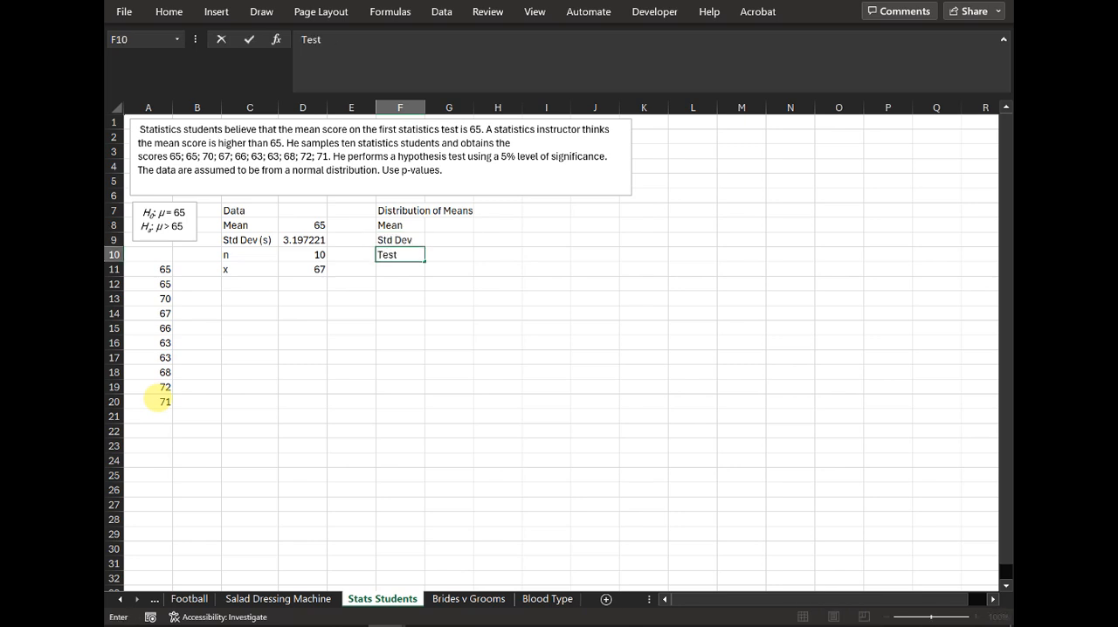
text( Stat)
key(Return)
Step: Link the distribution's mean in G8 to the data mean with =D8
key(Up)
key(Up)
key(Up)
key(Right)
text(=)
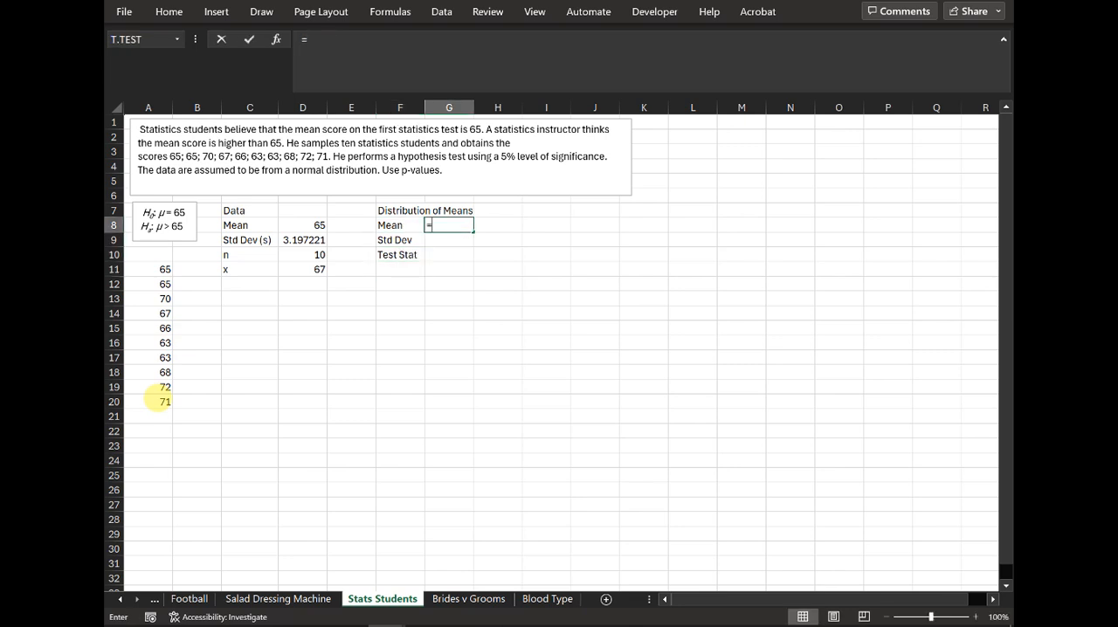
click(308, 224)
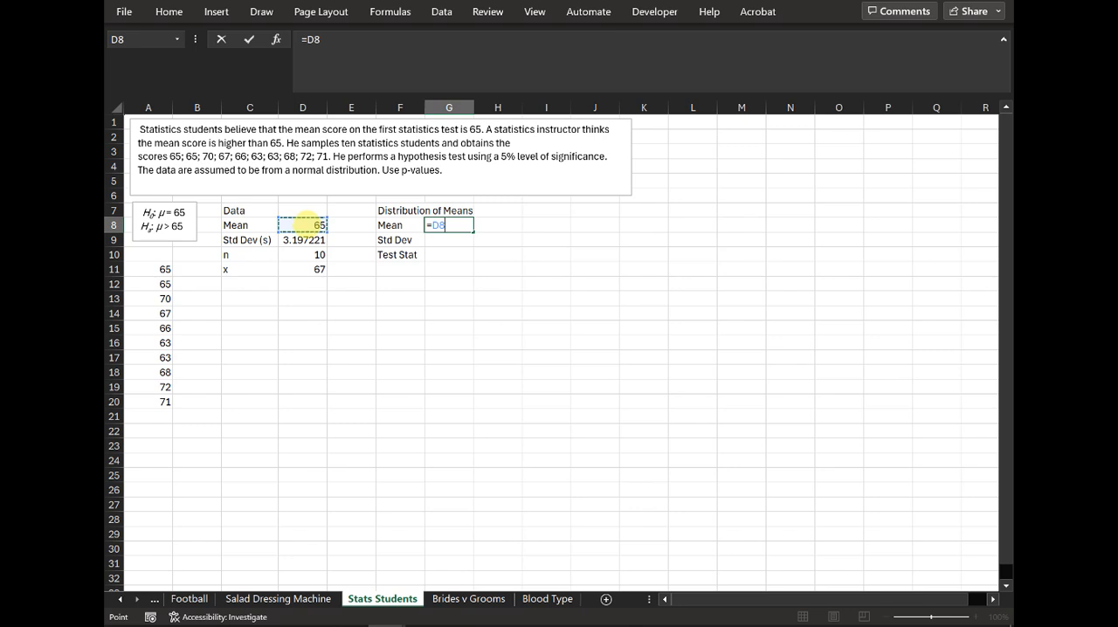
key(Return)
Step: Calculate the distribution's standard deviation in G9 as D9 divided by the square root of D10
text(=)
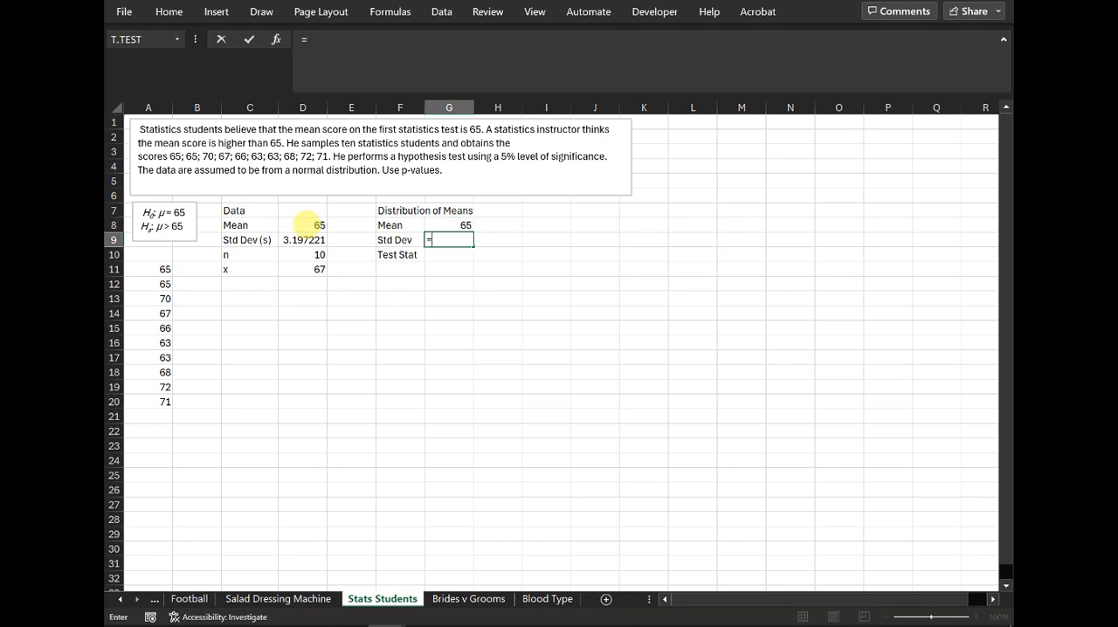
click(303, 240)
text(/sqrt()
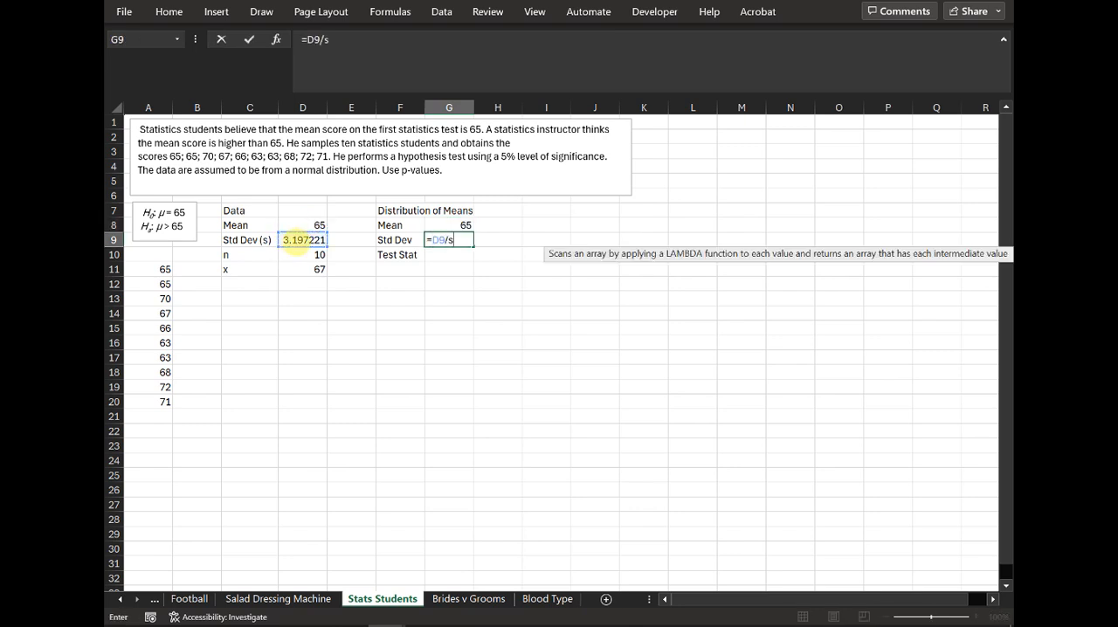
click(298, 253)
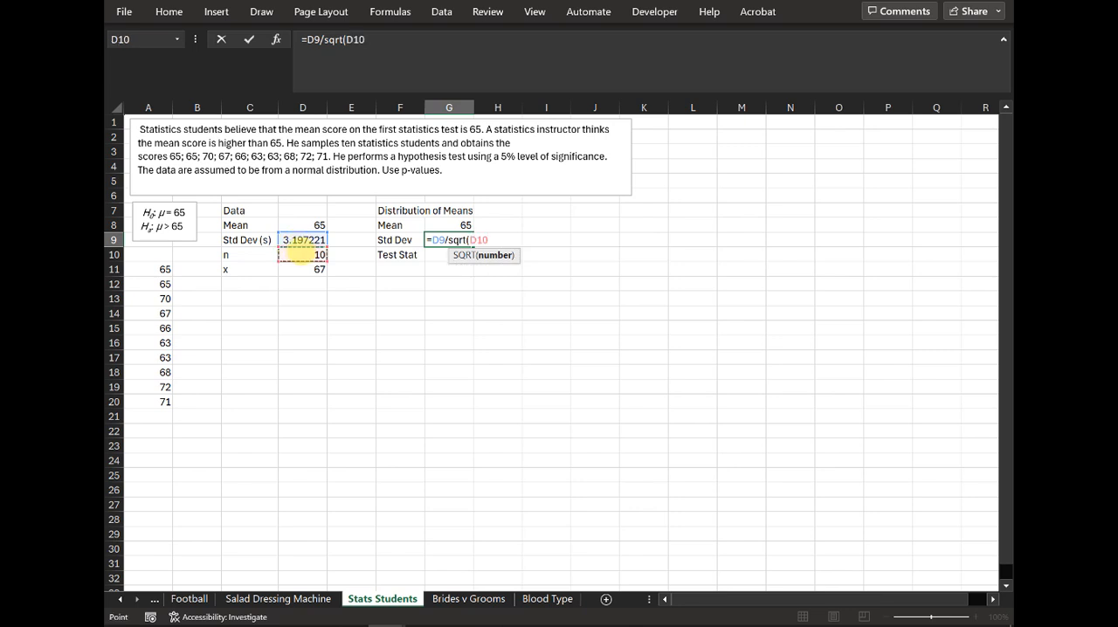
key(Return)
Step: Calculate the test statistic in G10 with the formula =(D11-D8)/G9
text(=()
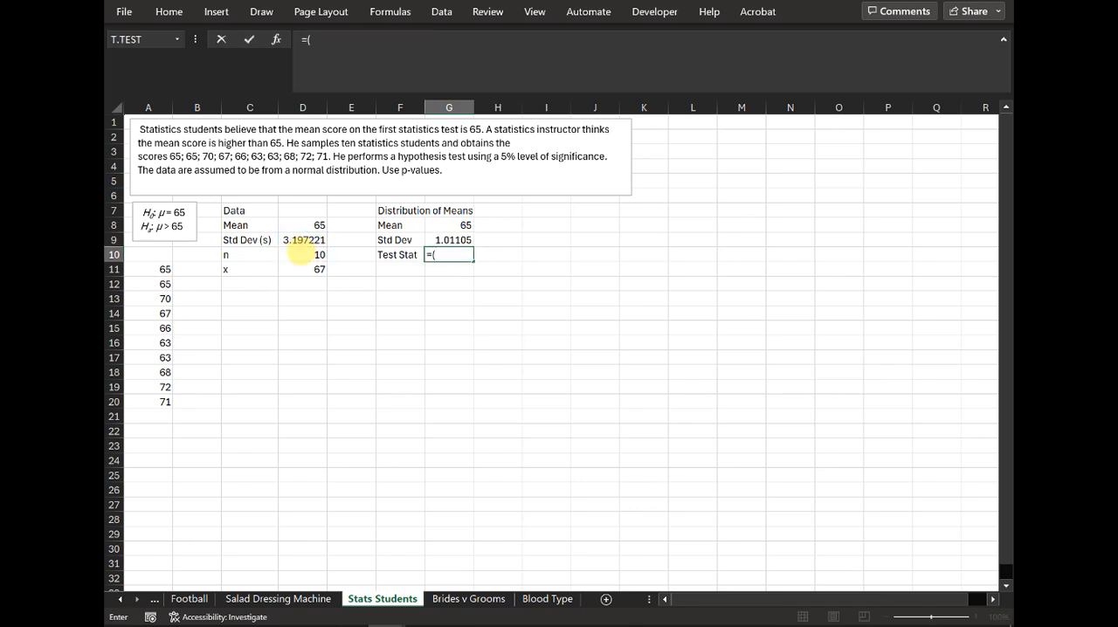
click(310, 270)
text(-)
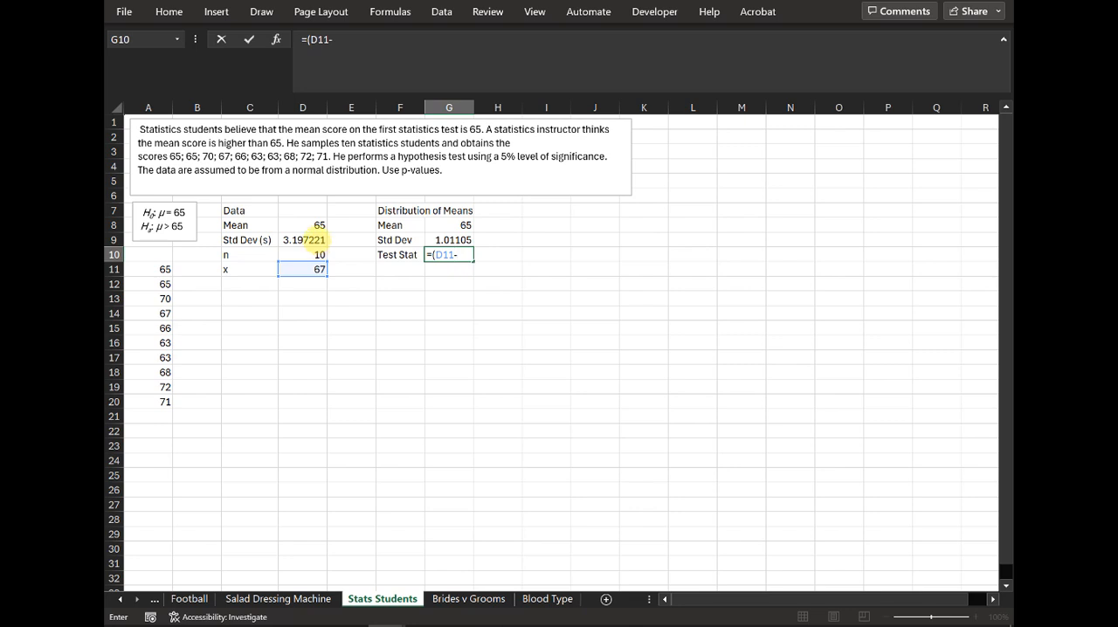
click(316, 225)
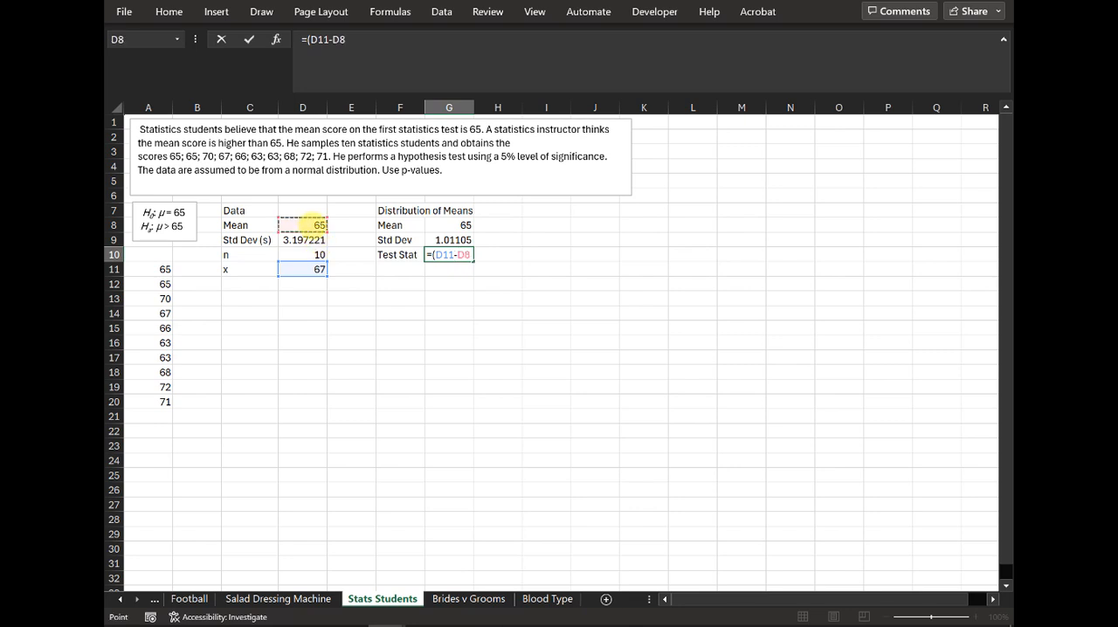
text()/)
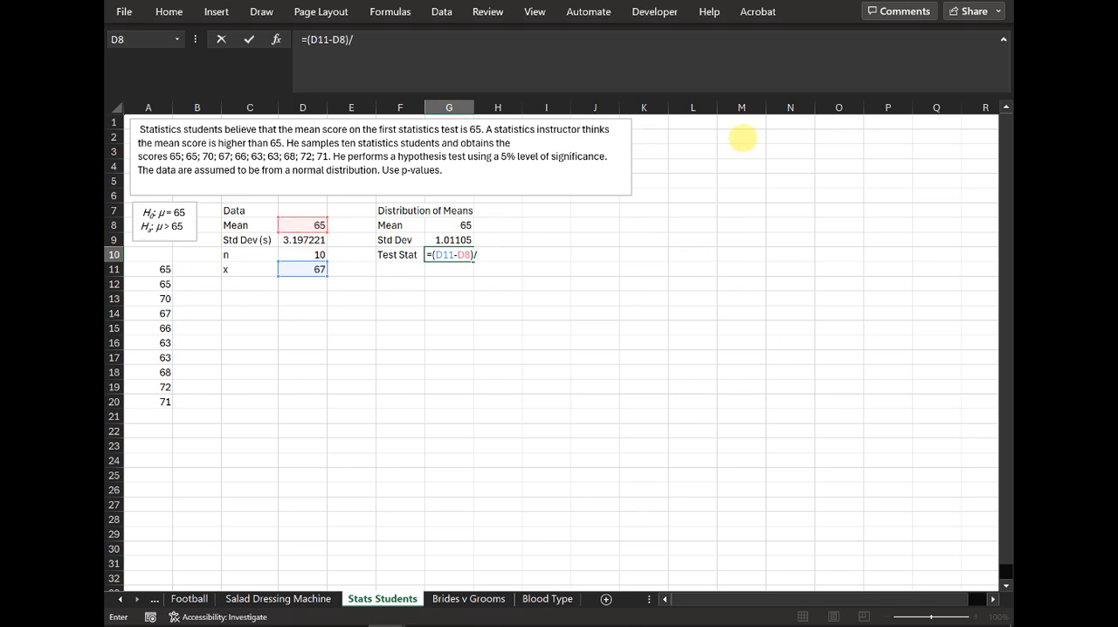
click(452, 239)
key(Return)
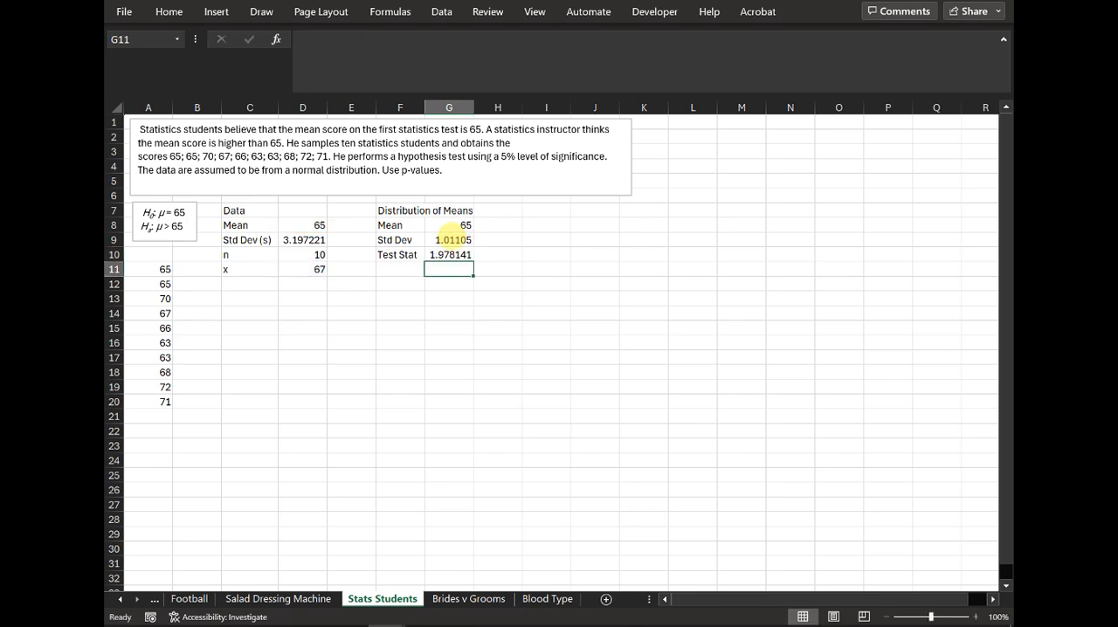
key(Down)
key(Down)
key(Down)
key(Down)
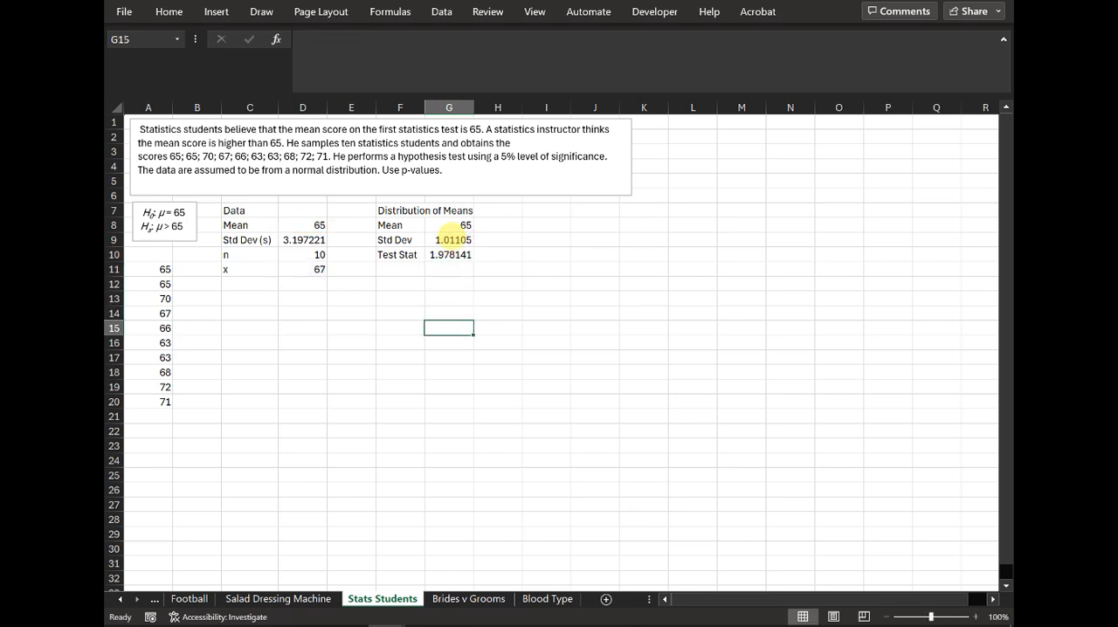
click(239, 315)
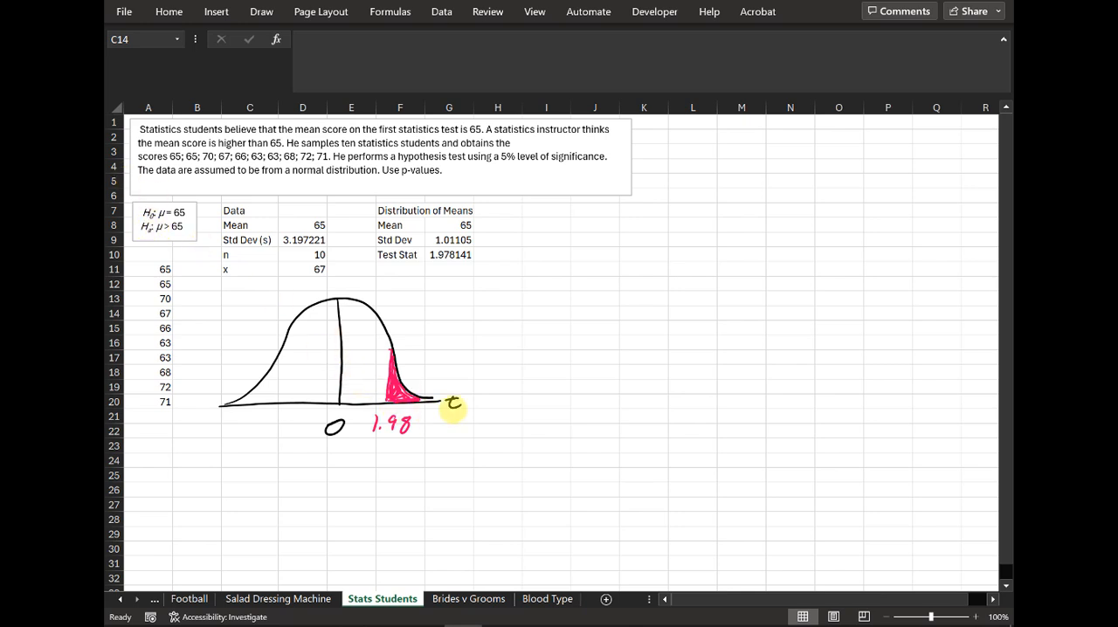
Step: Add the label p-value in I13 and calculate the right-tail probability in J13 as 1 minus the cumulative T.DIST of G10 with D10-1 degrees of freedom
click(548, 300)
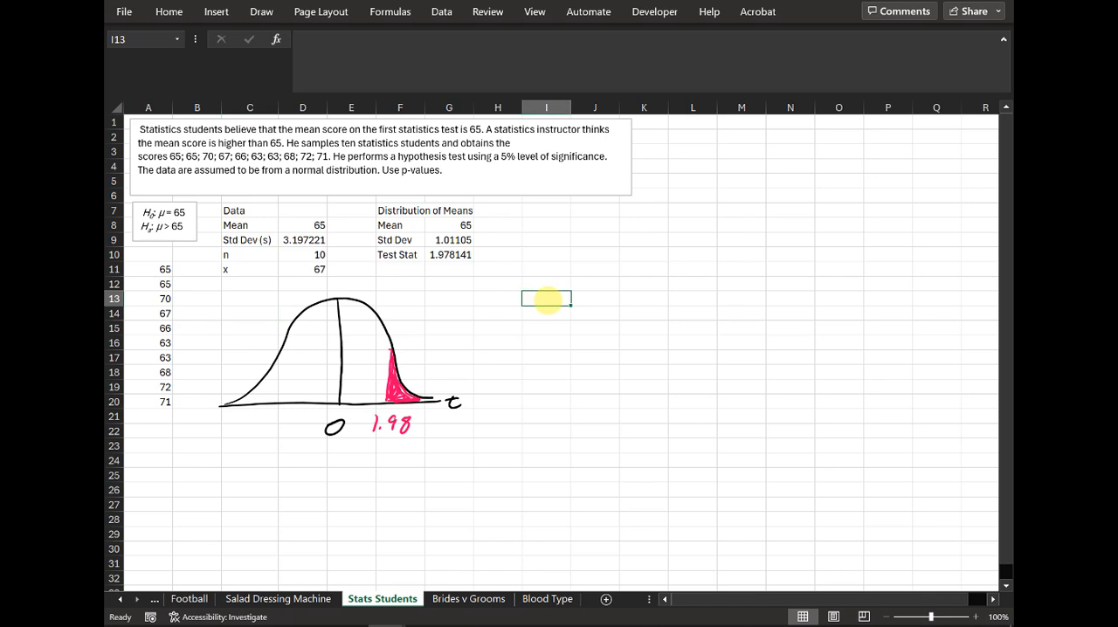
text(p-value)
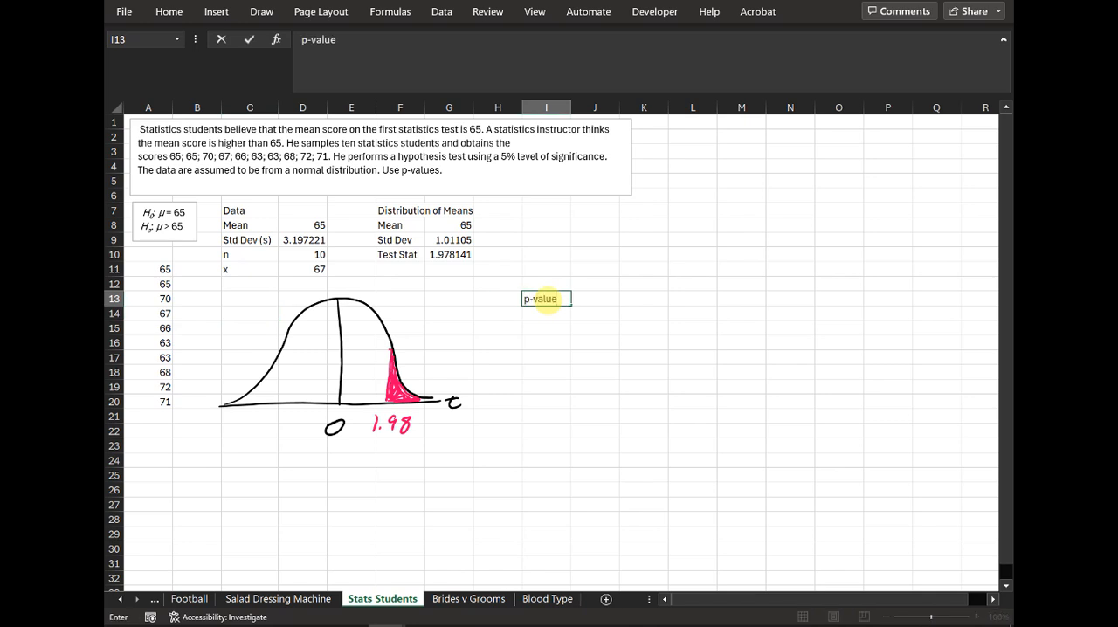
key(Tab)
text(=)
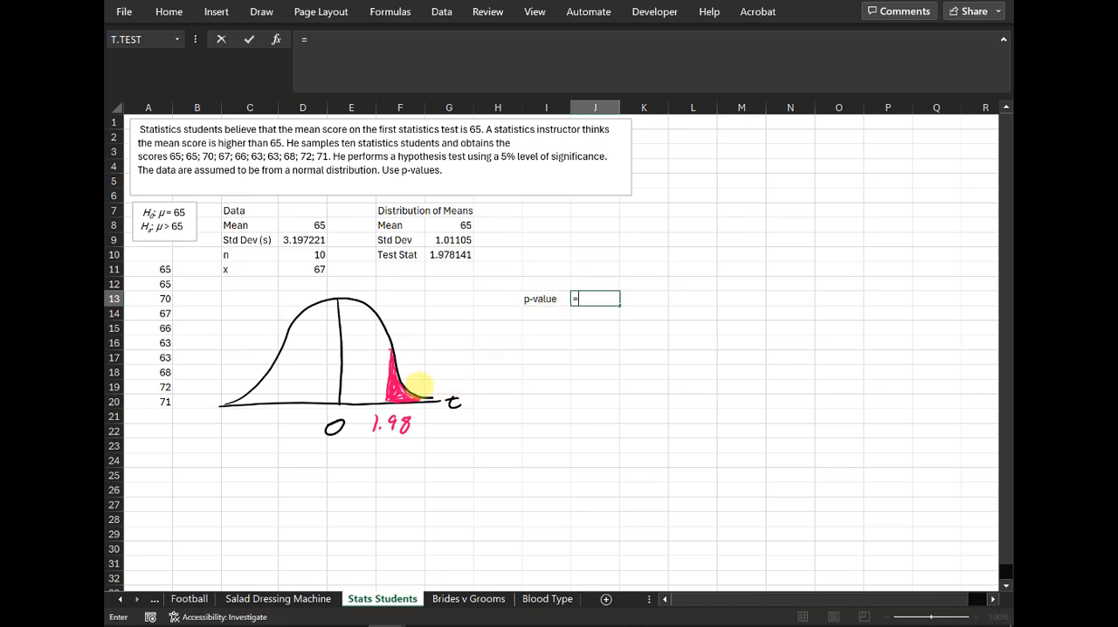
text(t.dist()
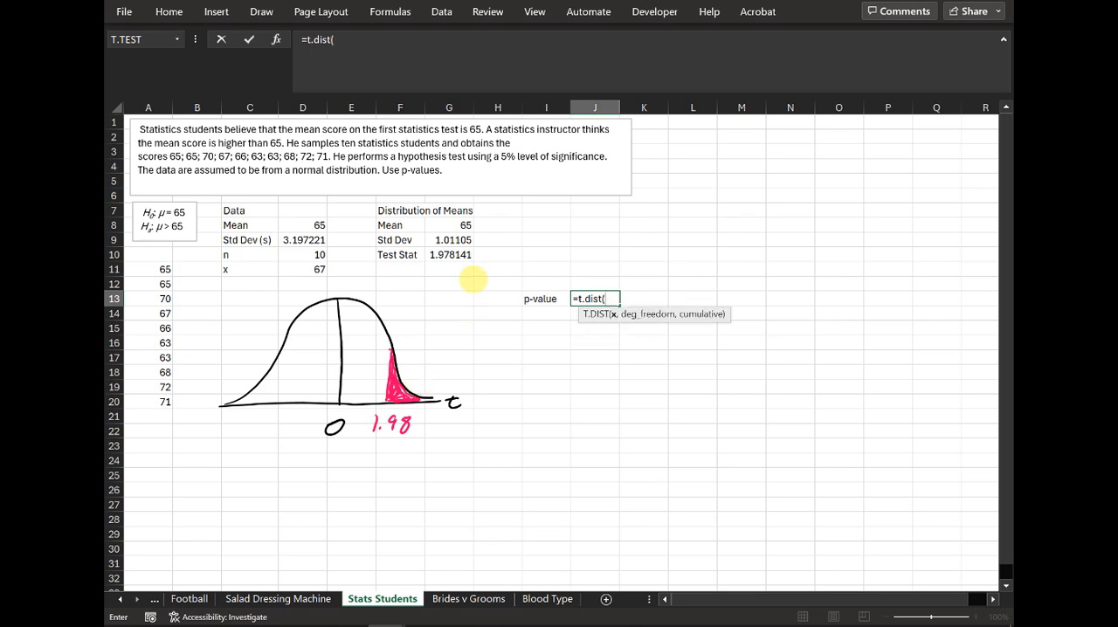
click(449, 254)
text(,)
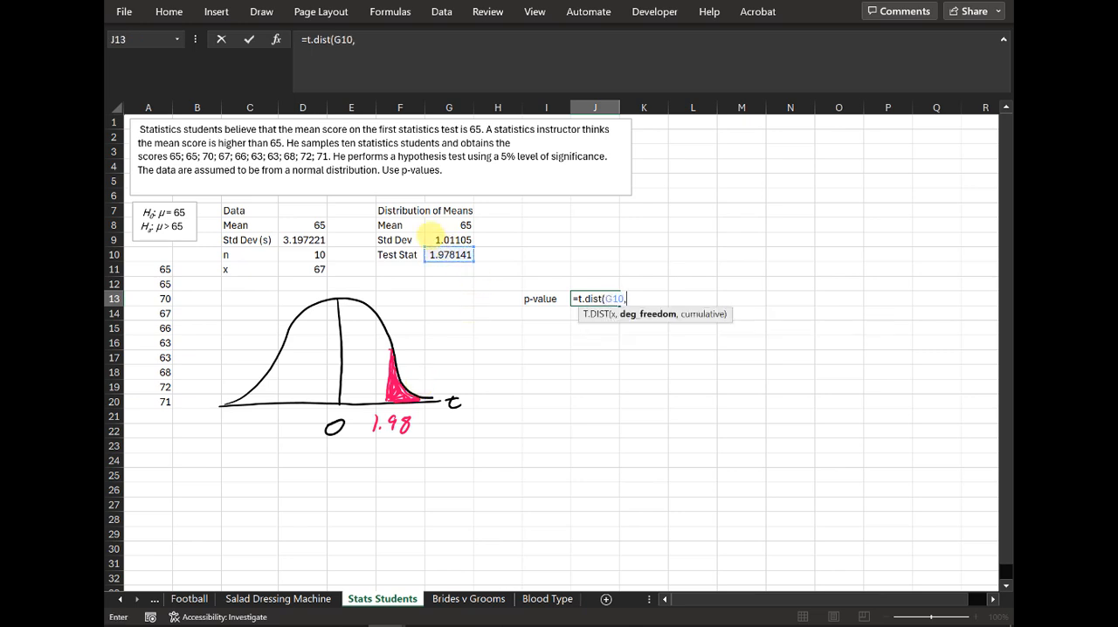
click(304, 255)
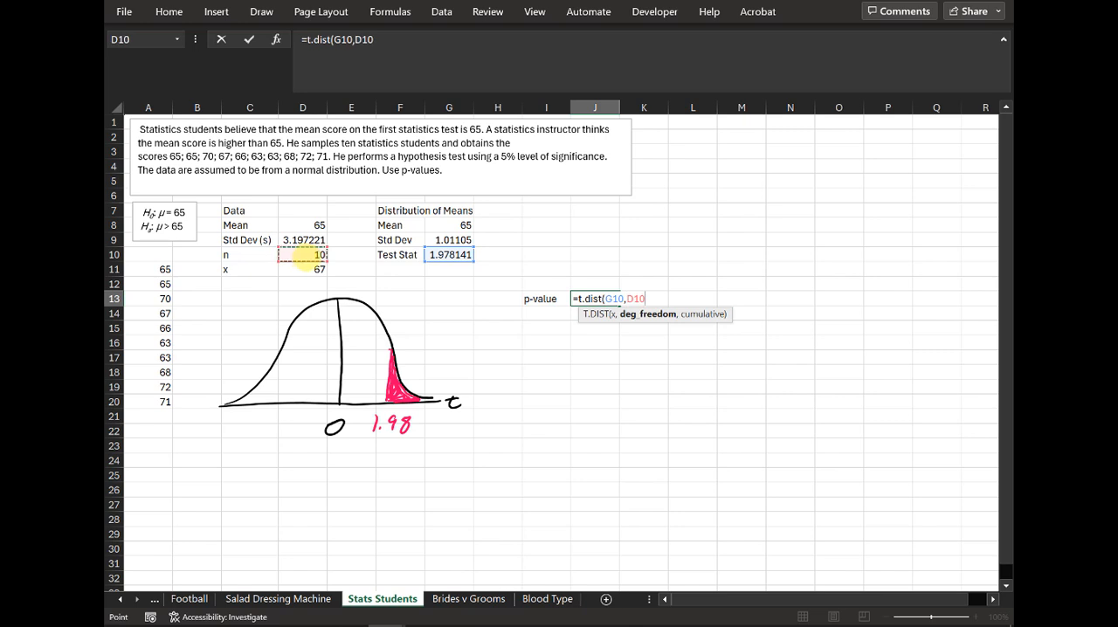
text(-1,true))
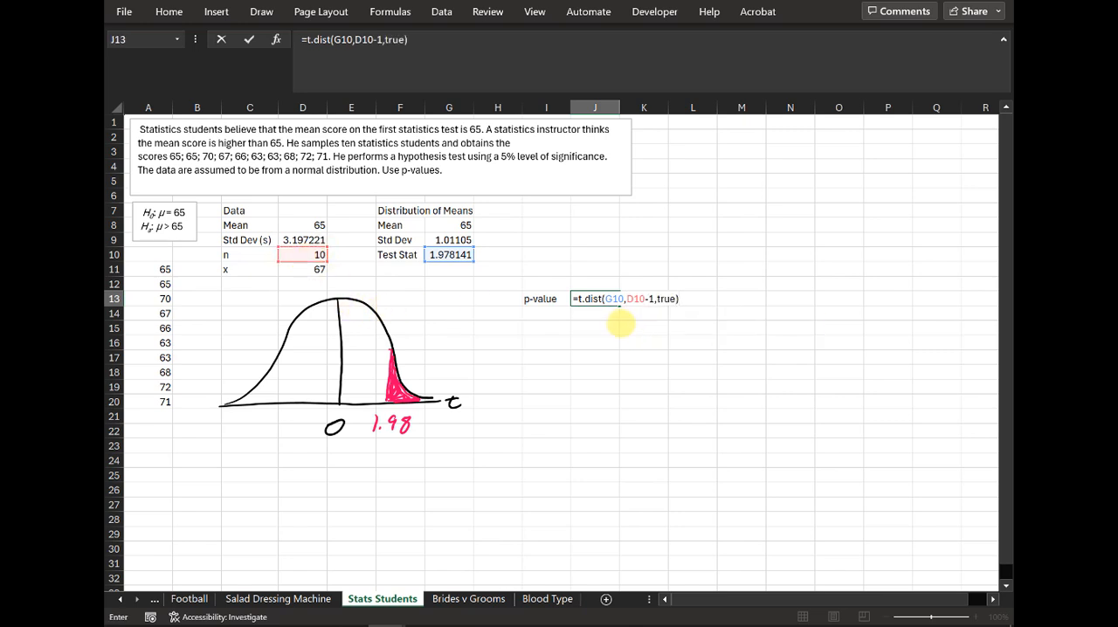
click(304, 39)
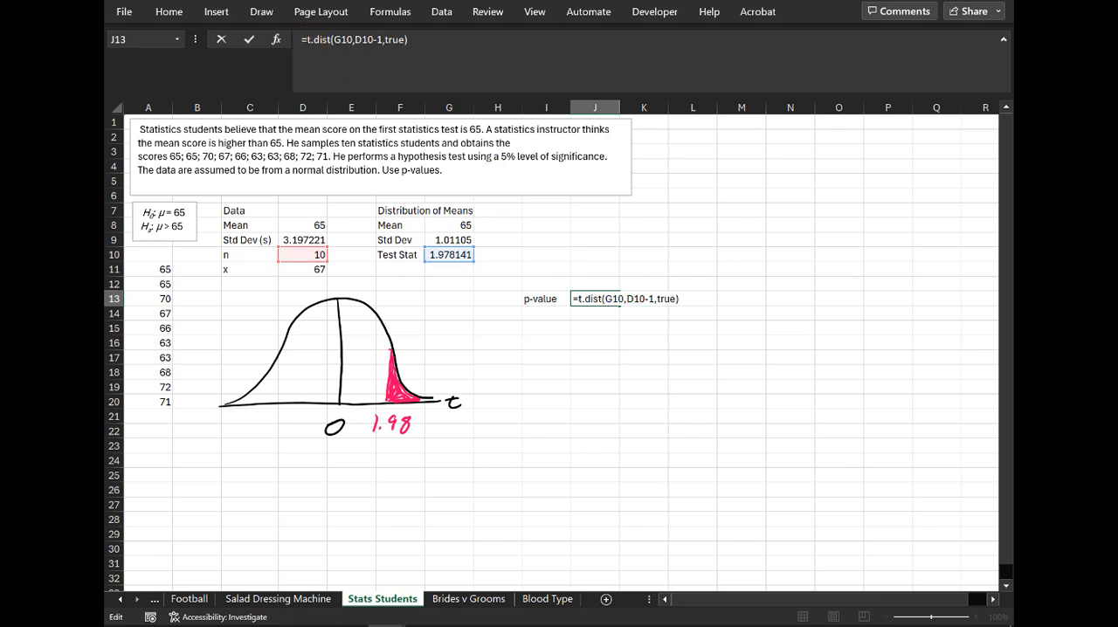
key(Return)
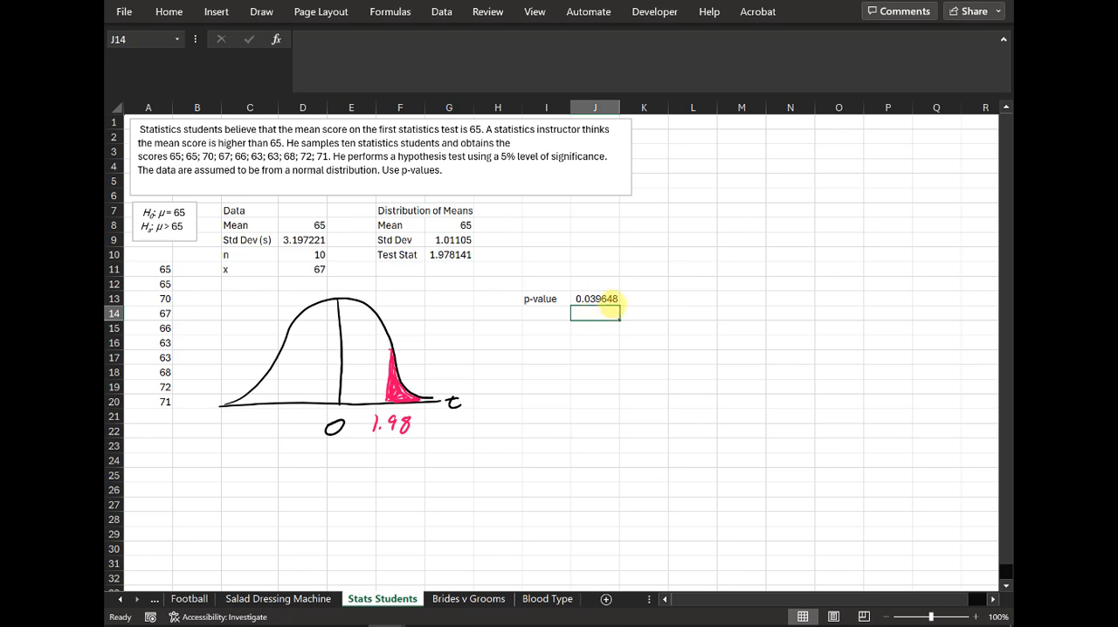
Step: Add the label alpha in I15 with the significance level 0.05 in J15
key(Down)
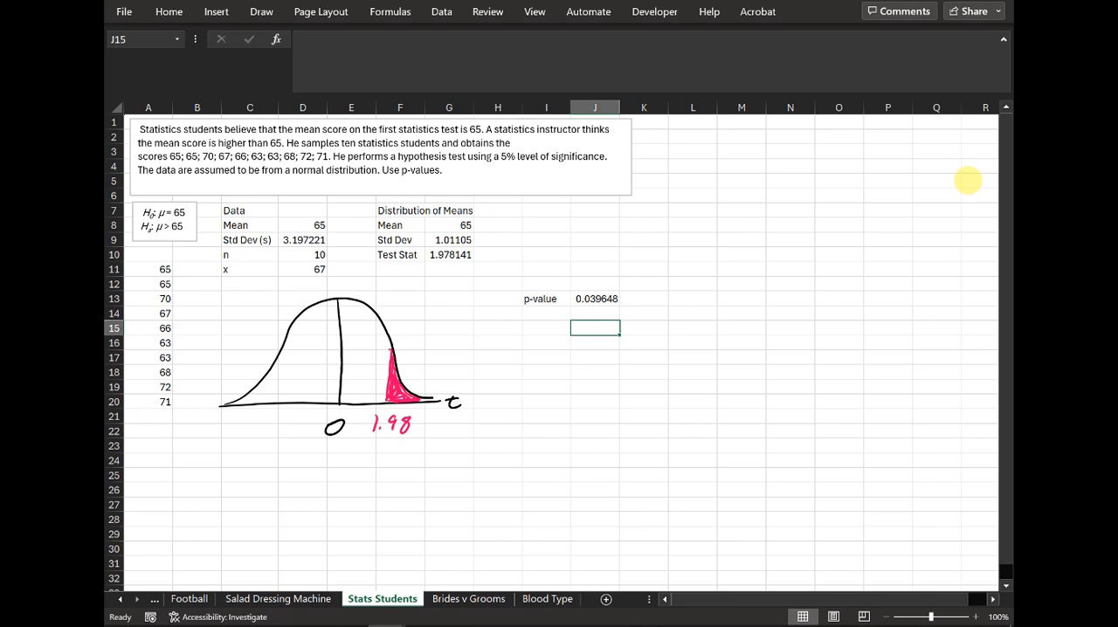
key(Left)
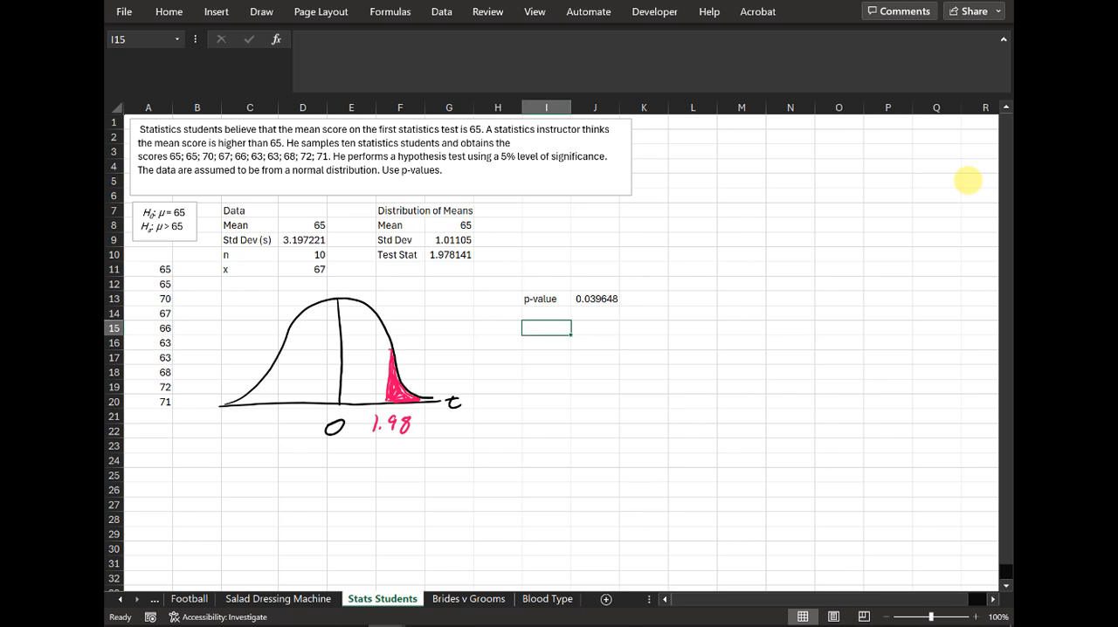
text(alpha)
key(Tab)
text(0.)
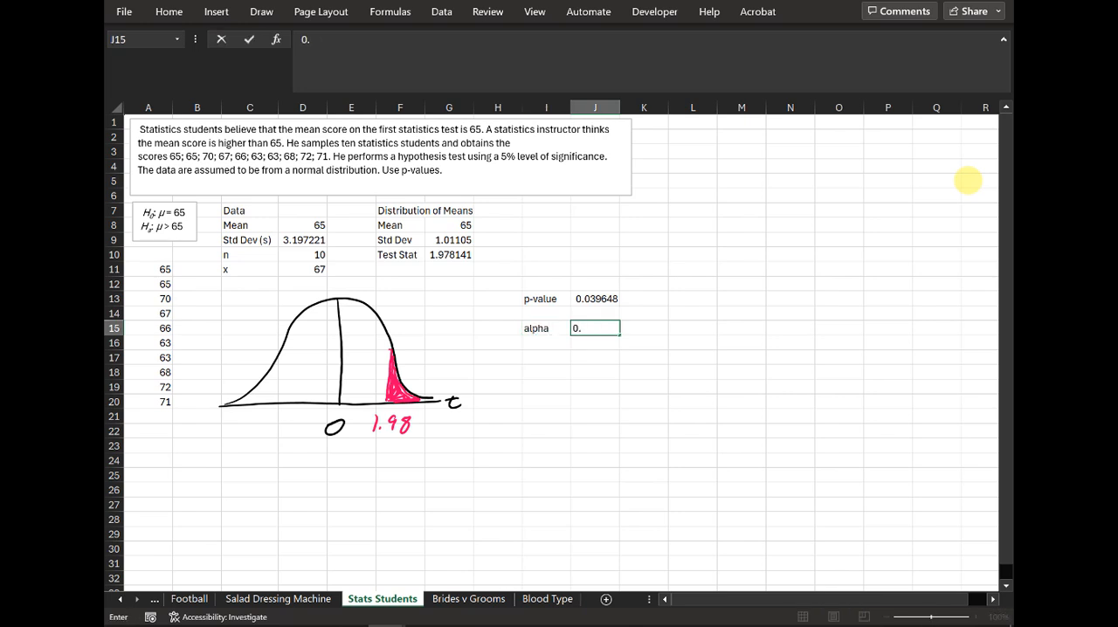
text(05)
key(Return)
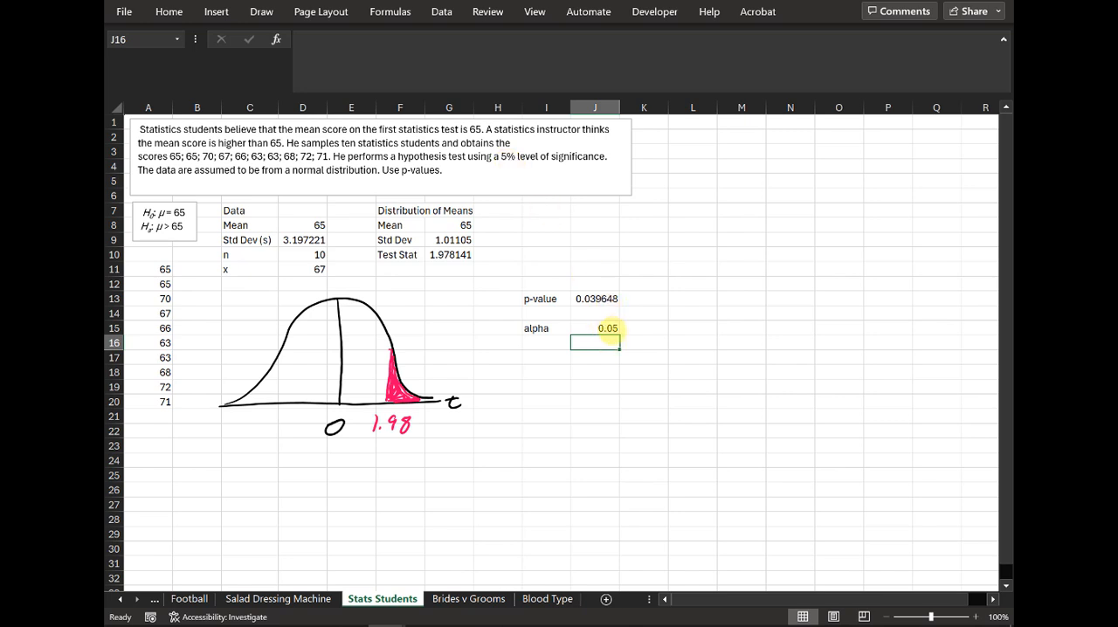
Step: Record the conclusion "reject null hypothesis" in K13 beside the p-value
click(638, 299)
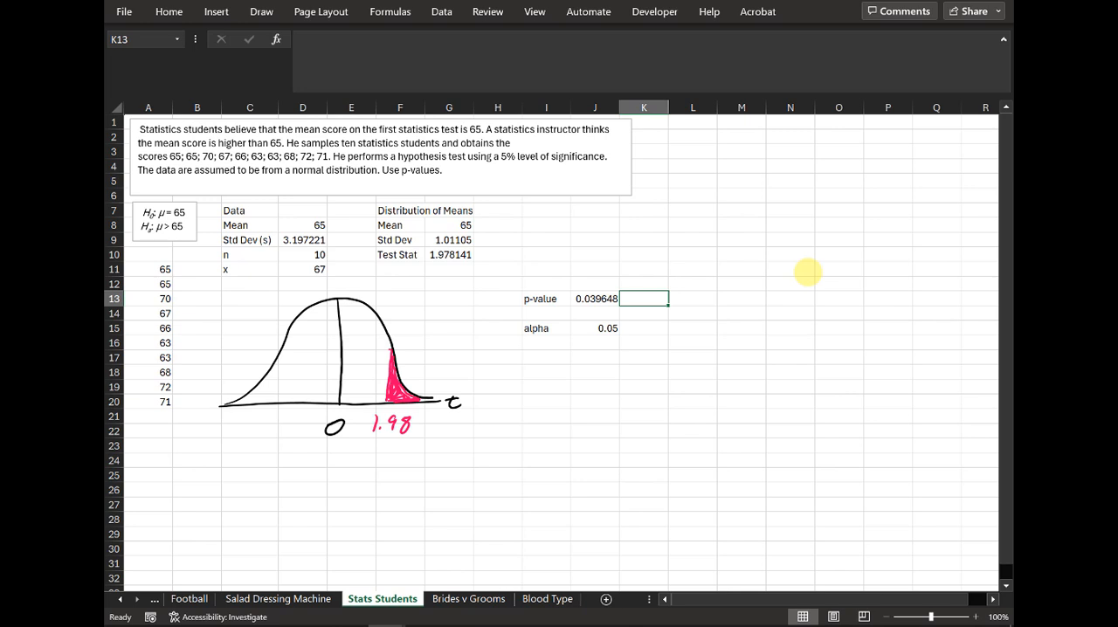
text(reject nu)
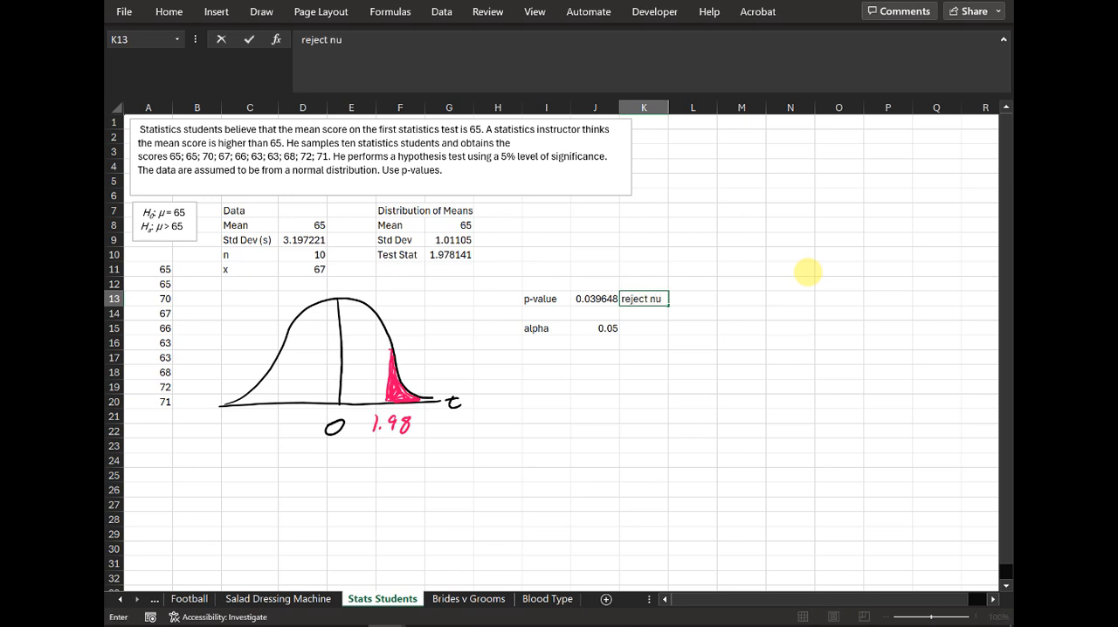
text(ll hypothesis)
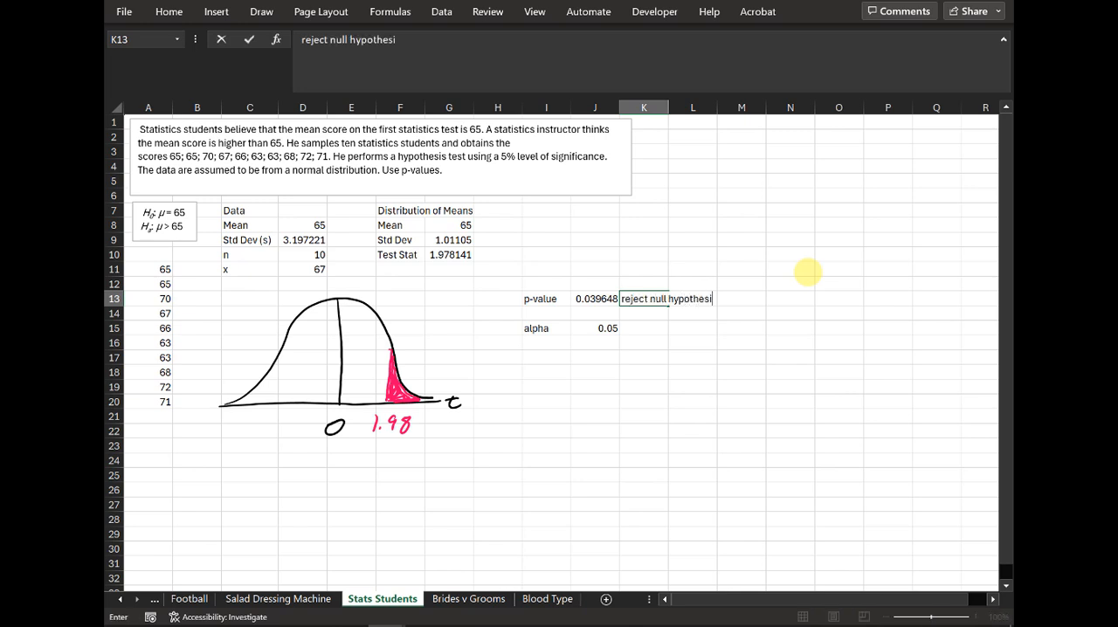
key(Return)
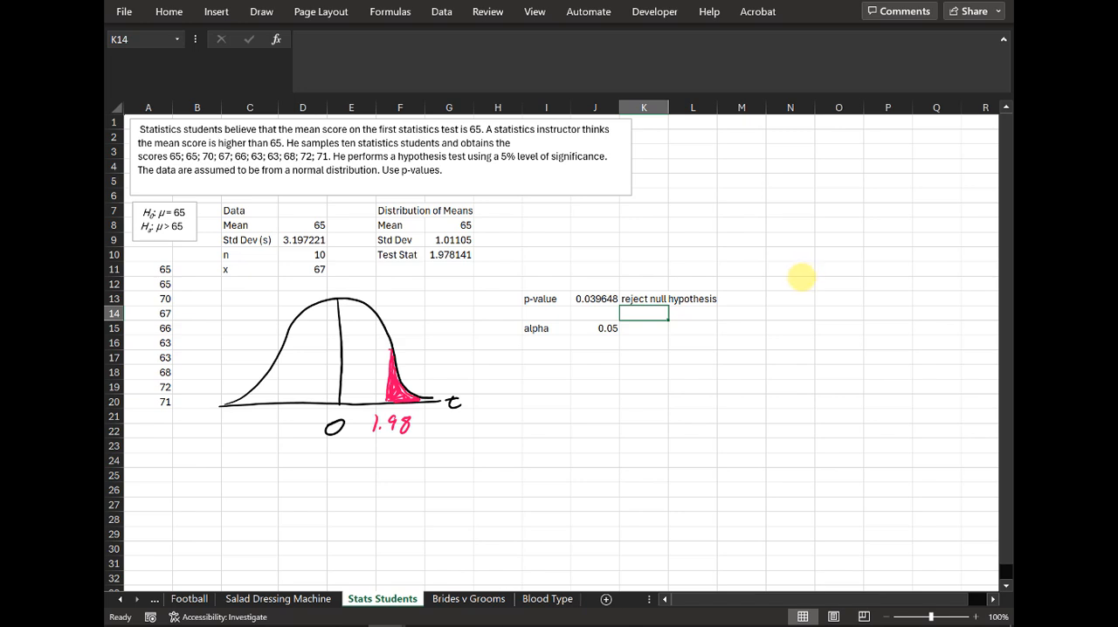